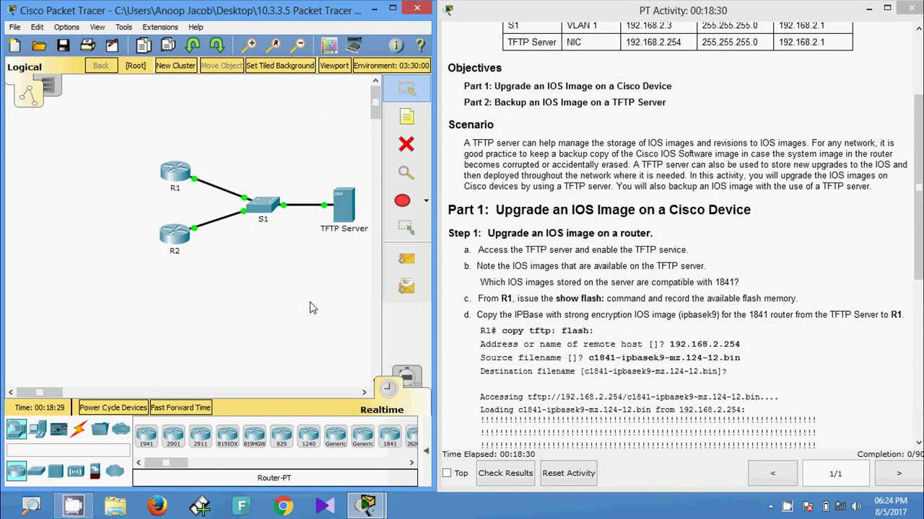
# Turn on the TFTP service on the TFTP Server
pyautogui.click(342, 207)
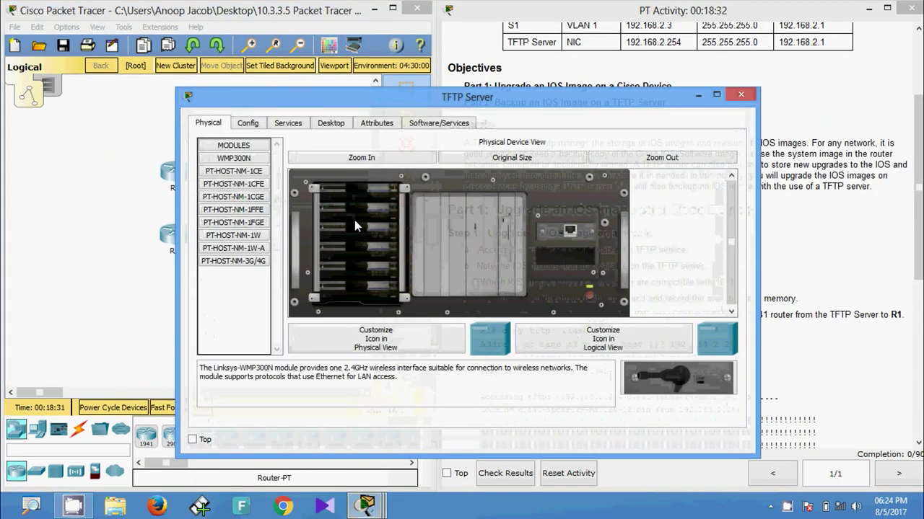
pyautogui.click(287, 123)
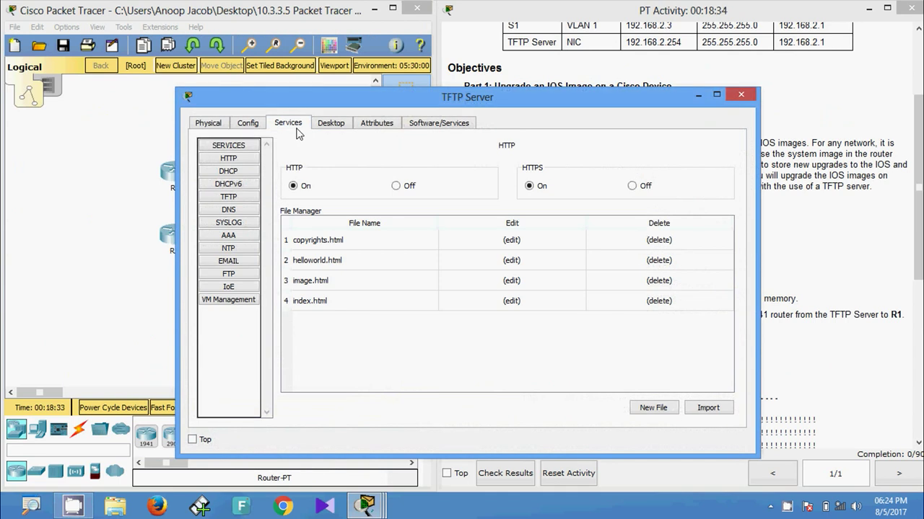
pyautogui.click(242, 198)
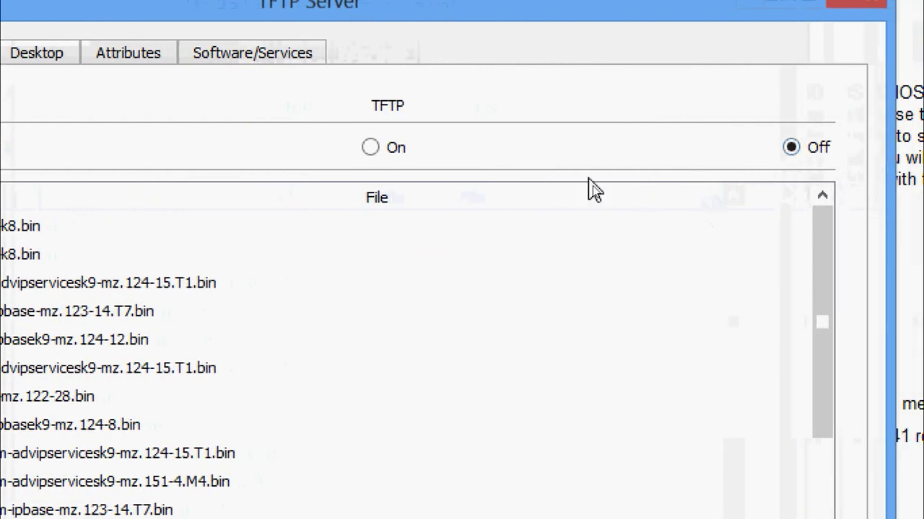
pyautogui.click(370, 148)
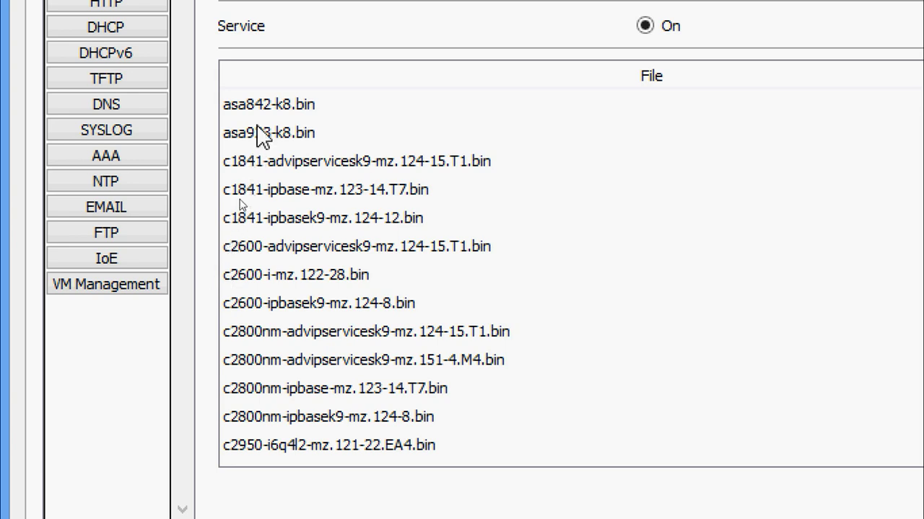
# Examine the TFTP server's file list for IOS images compatible with the 1841 router
pyautogui.click(280, 175)
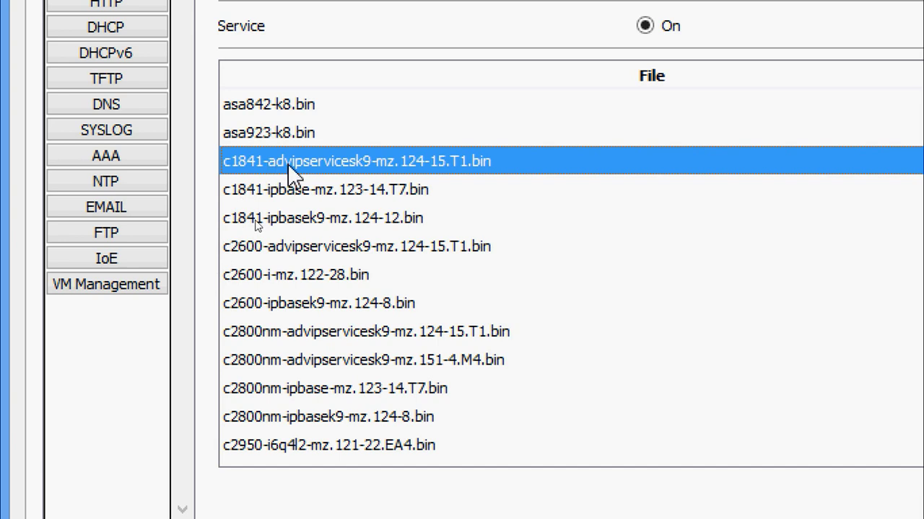
pyautogui.click(304, 190)
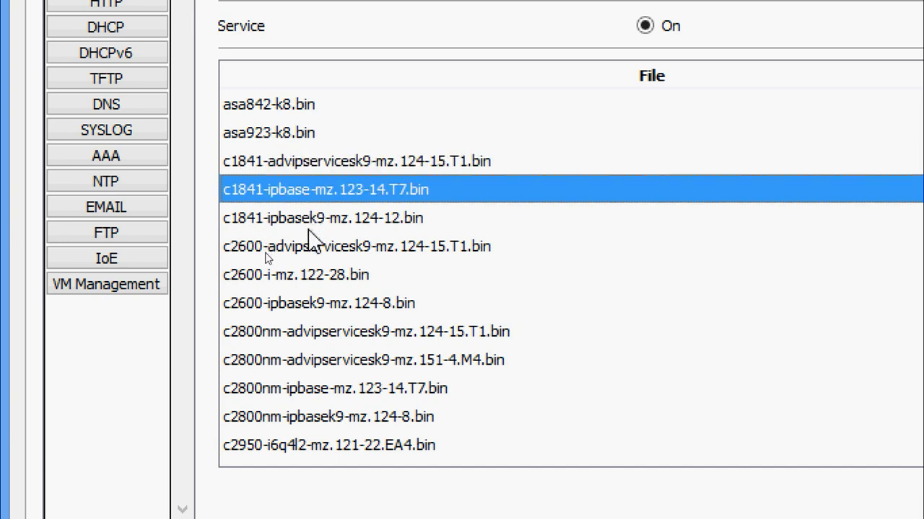
pyautogui.click(309, 228)
pyautogui.click(324, 166)
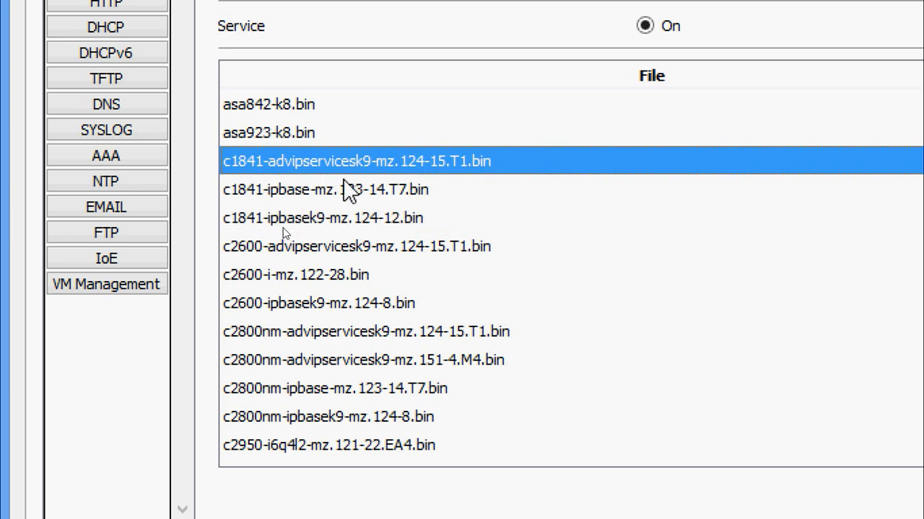
pyautogui.press('Down')
pyautogui.press('Down')
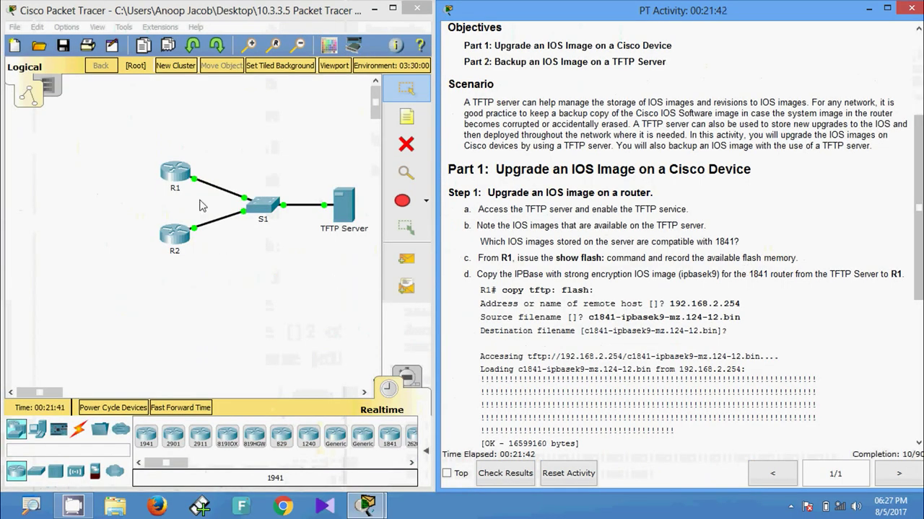
# Open router R1's command line interface and enter privileged EXEC mode
pyautogui.click(177, 175)
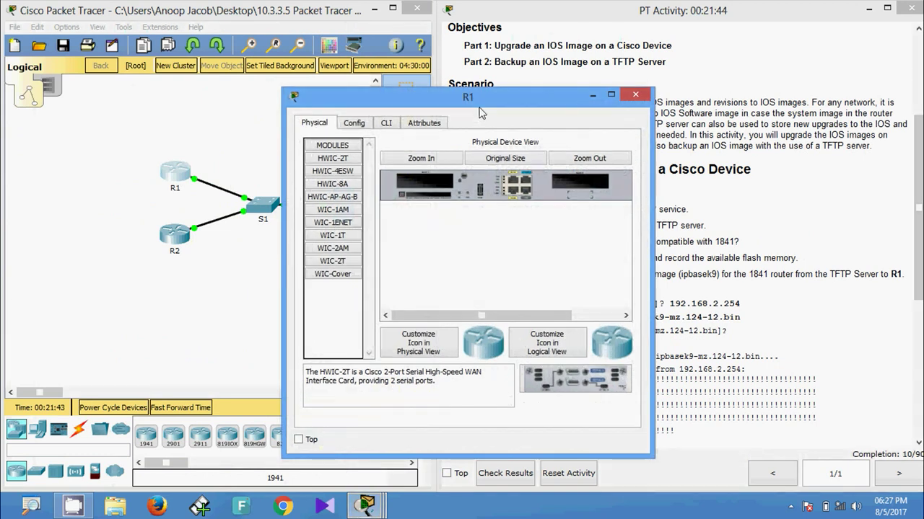
pyautogui.moveTo(479, 108); pyautogui.dragTo(275, 67)
pyautogui.click(185, 86)
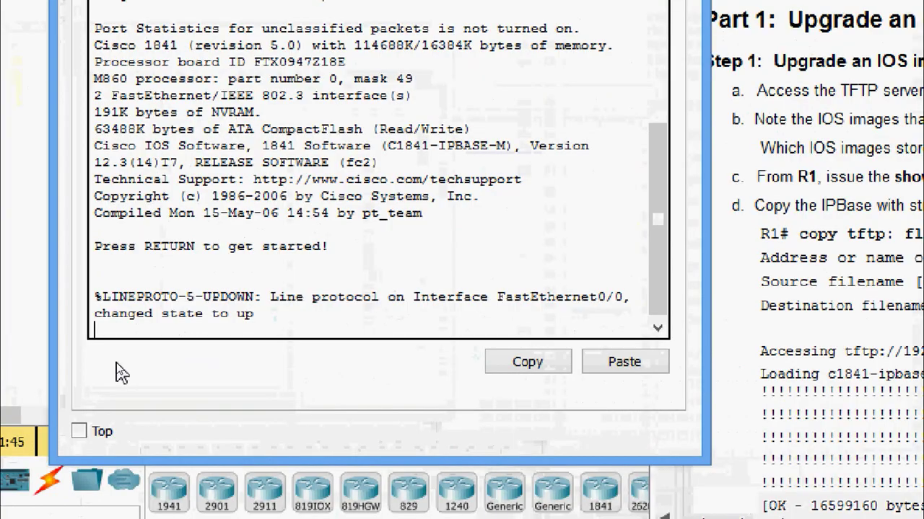
pyautogui.press('Return')
pyautogui.press('Return')
pyautogui.write('ena')
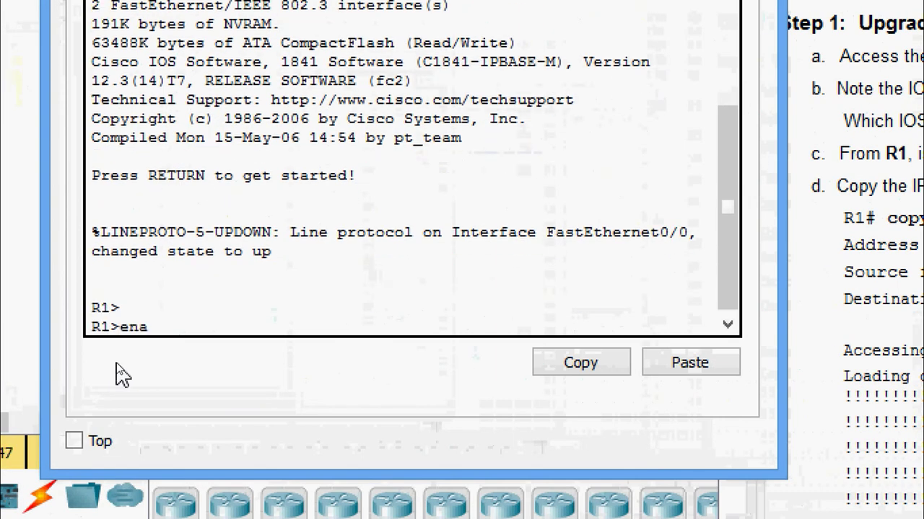
pyautogui.press('Tab')
pyautogui.press('Return')
# Run show flash: on R1 and examine the used, available and total flash memory
pyautogui.write('sh')
pyautogui.press('Tab')
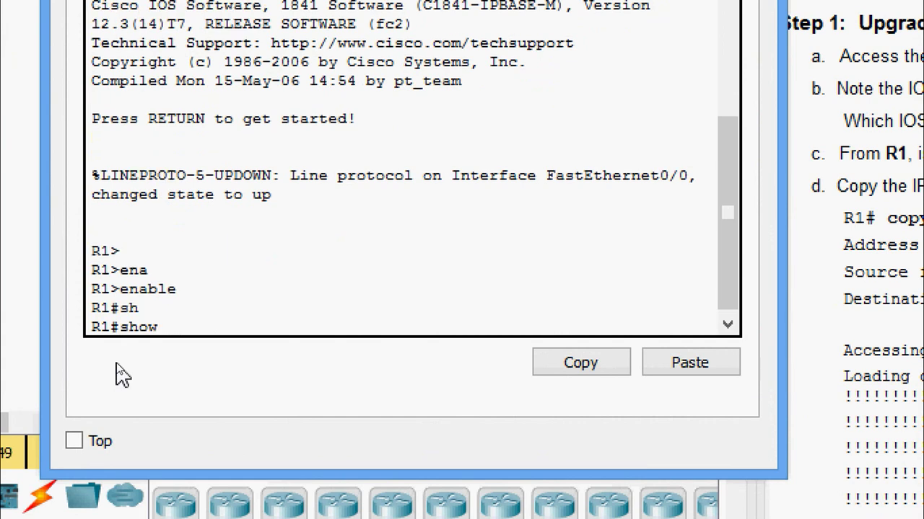
pyautogui.write('fl')
pyautogui.press('Tab')
pyautogui.write('a')
pyautogui.press('Tab')
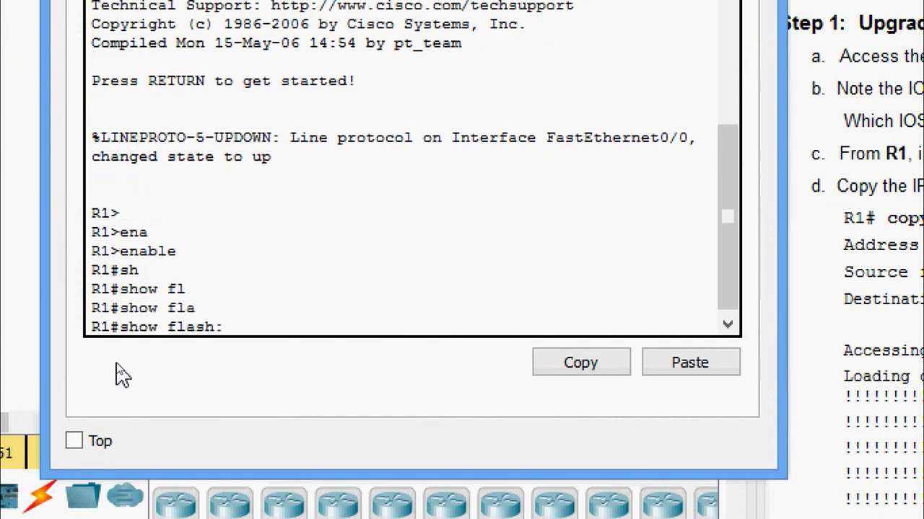
pyautogui.press('Return')
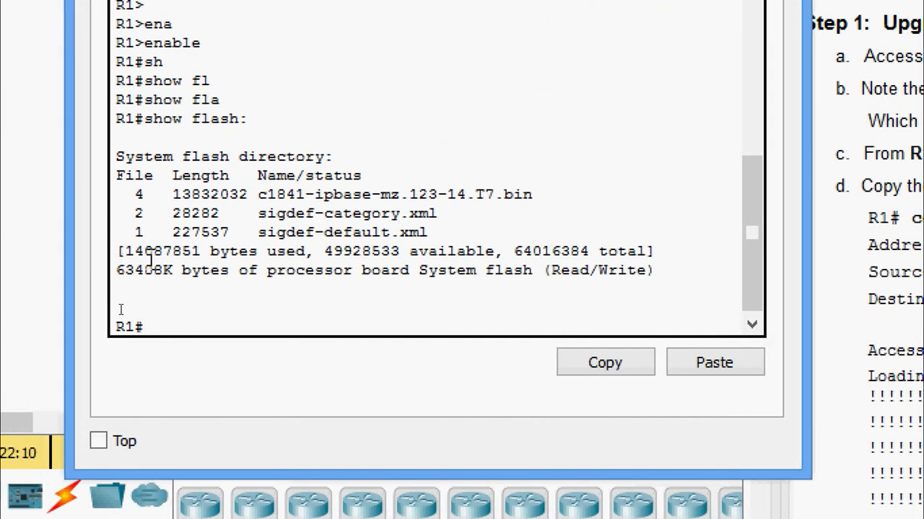
pyautogui.moveTo(144, 252); pyautogui.dragTo(495, 252)
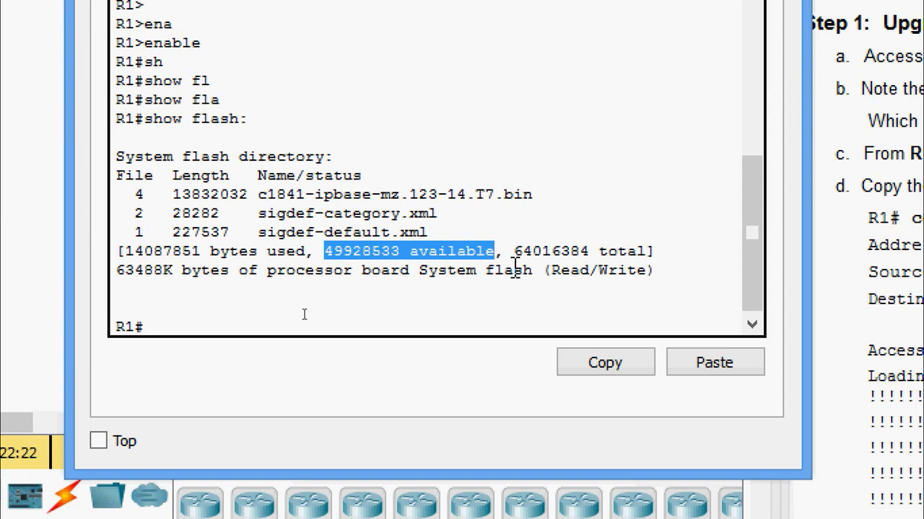
pyautogui.moveTo(514, 252); pyautogui.dragTo(653, 252)
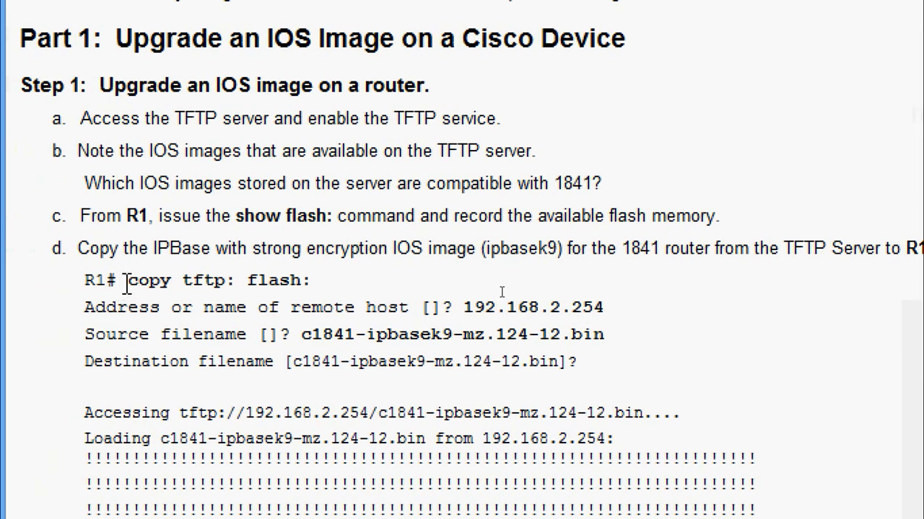
# Review the activity's copy tftp: flash: instructions, highlighting the remote host address and the source filename c1841-ipbasek9-mz.124-12.bin
pyautogui.moveTo(125, 287); pyautogui.dragTo(332, 296)
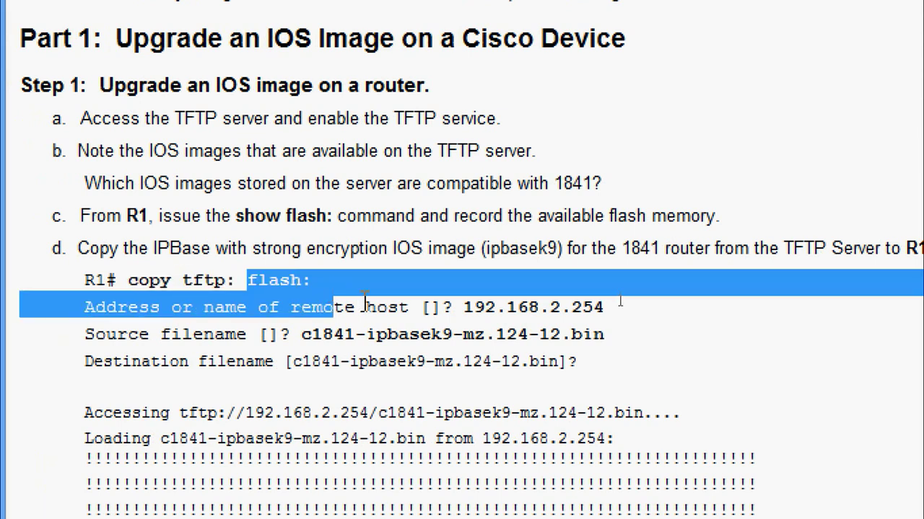
pyautogui.click(364, 304)
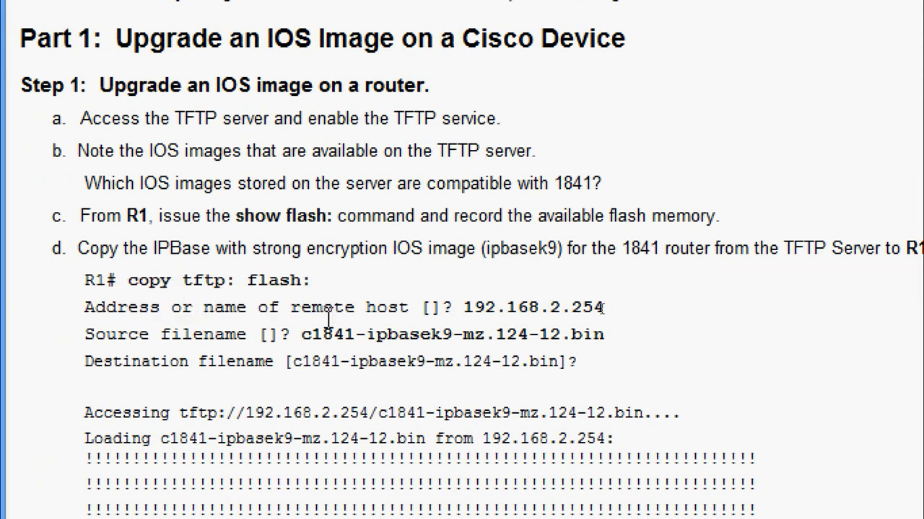
pyautogui.moveTo(463, 312); pyautogui.dragTo(611, 312)
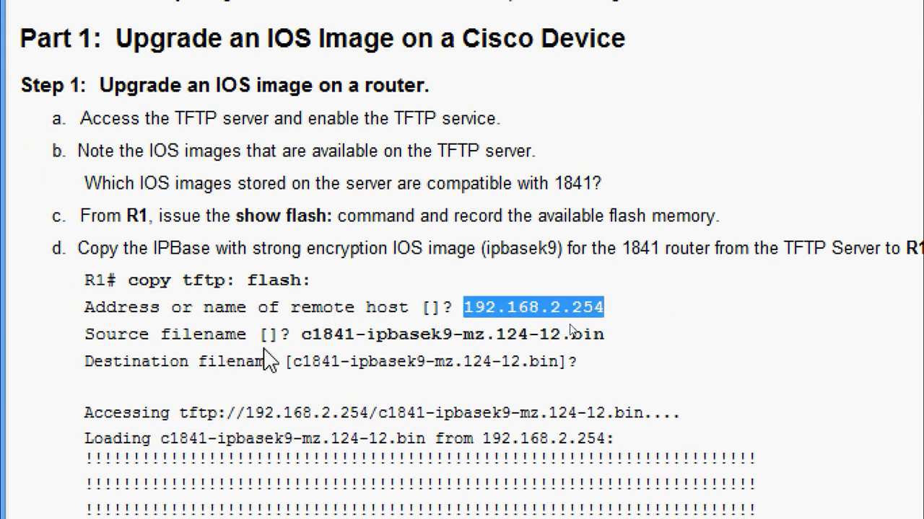
pyautogui.moveTo(300, 336); pyautogui.dragTo(597, 336)
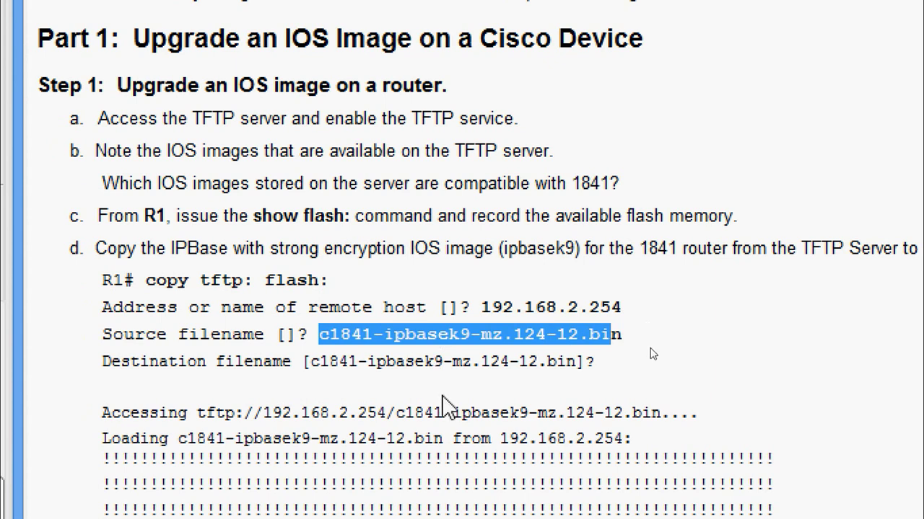
pyautogui.scroll(-3, 447, 405)
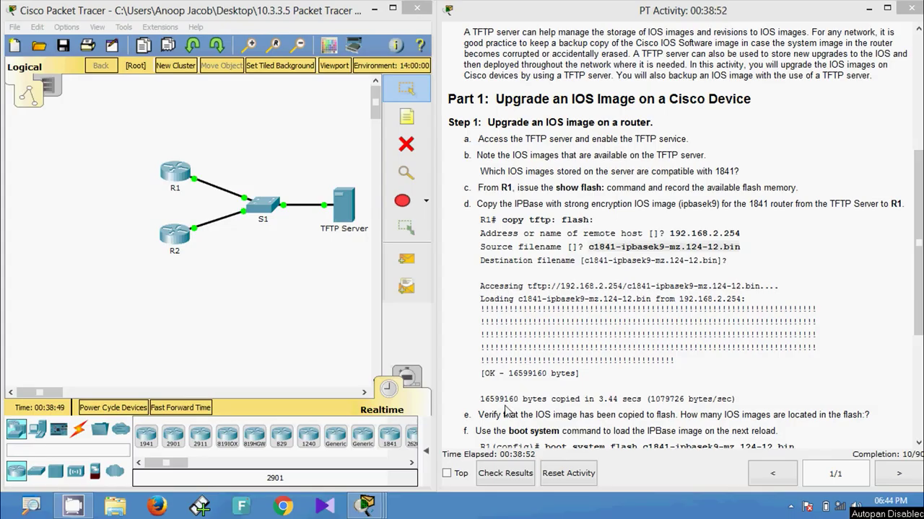
# Return to R1's command line and enter privileged EXEC mode with enable
pyautogui.click(174, 172)
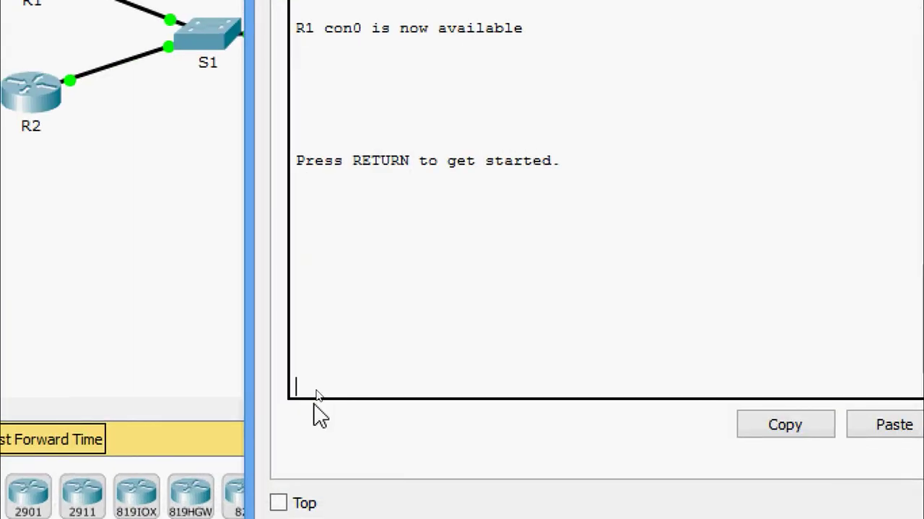
pyautogui.press('Return')
pyautogui.press('Return')
pyautogui.write('ena')
pyautogui.press('Tab')
pyautogui.press('Return')
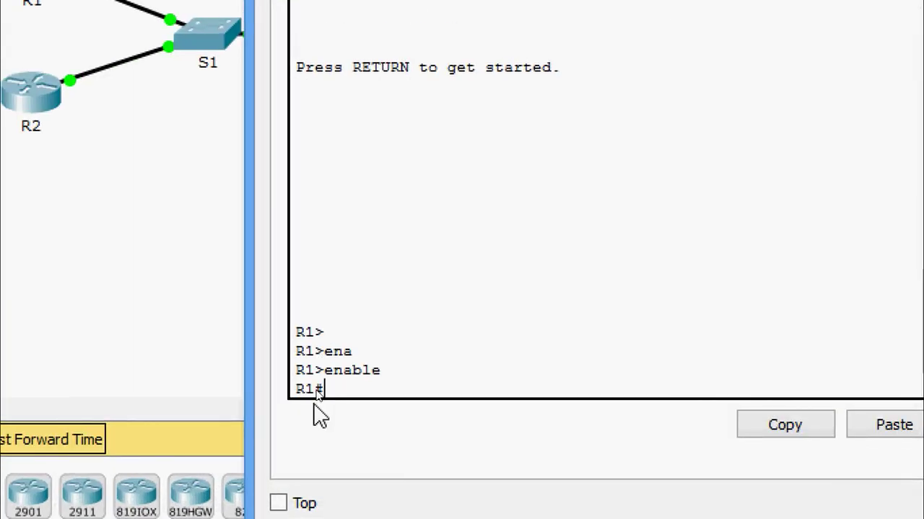
# Issue the copy tftp: flash: command on R1
pyautogui.write('con')
pyautogui.press('BackSpace')
pyautogui.press('BackSpace')
pyautogui.press('BackSpace')
pyautogui.write('cop')
pyautogui.press('Tab')
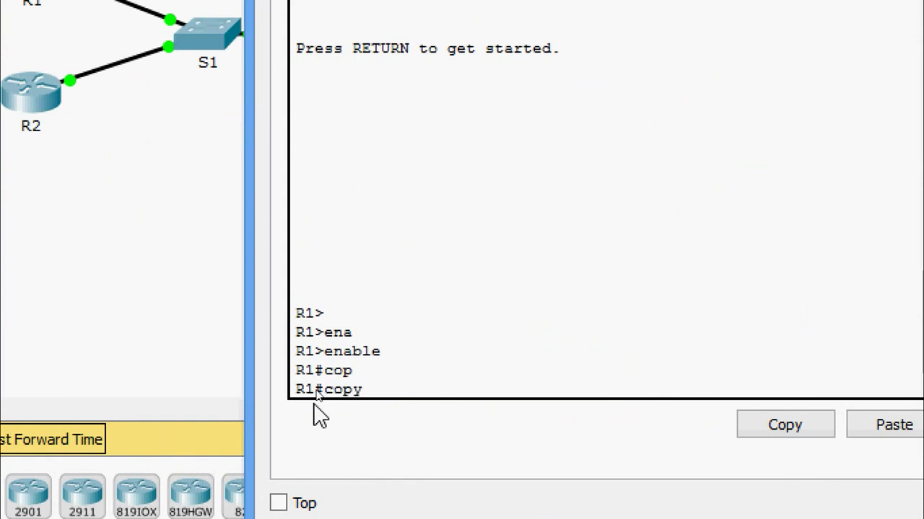
pyautogui.write('tf')
pyautogui.press('Tab')
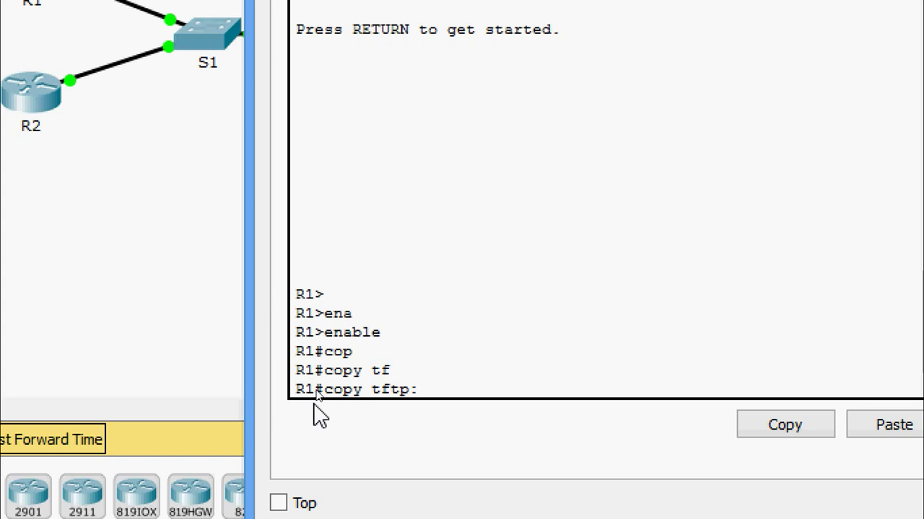
pyautogui.write('fl')
pyautogui.press('Tab')
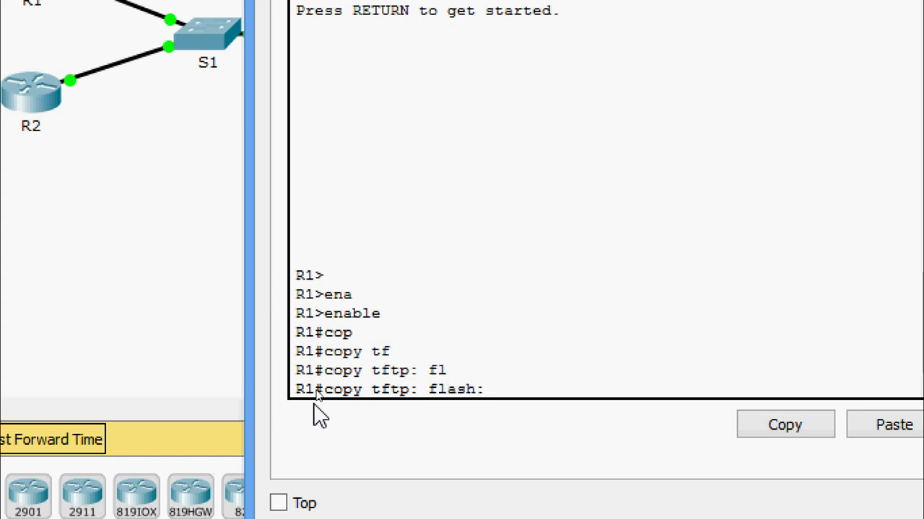
pyautogui.press('Return')
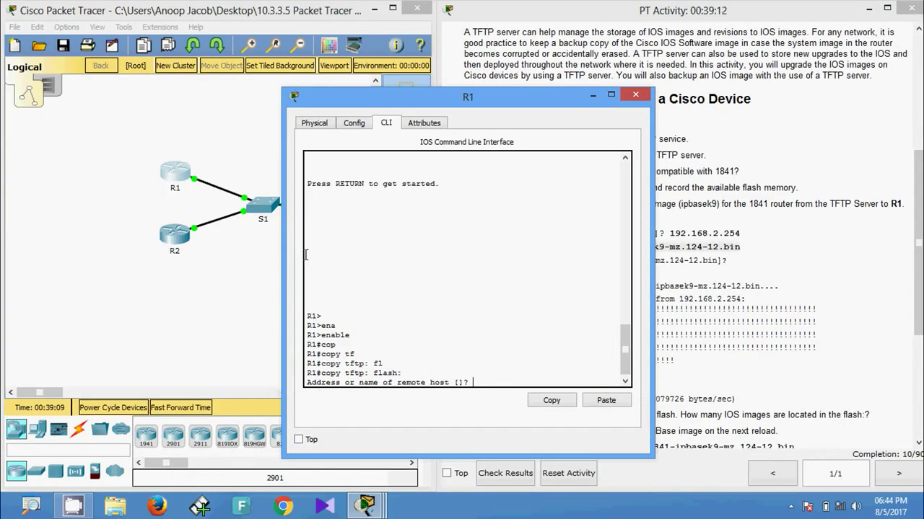
# Move the R1 window aside and check the TFTP Server's IP address by running ipconfig in its command prompt
pyautogui.moveTo(340, 106); pyautogui.dragTo(489, 95)
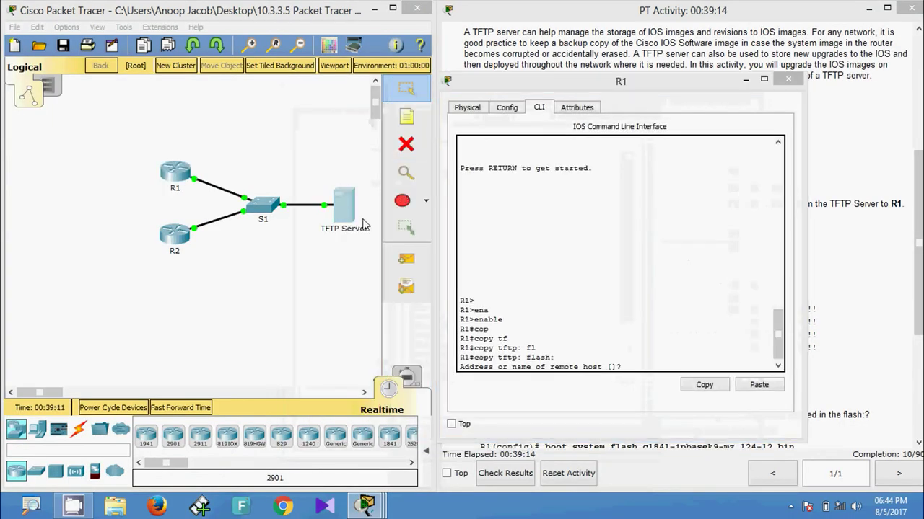
pyautogui.click(363, 219)
pyautogui.click(331, 124)
pyautogui.click(355, 180)
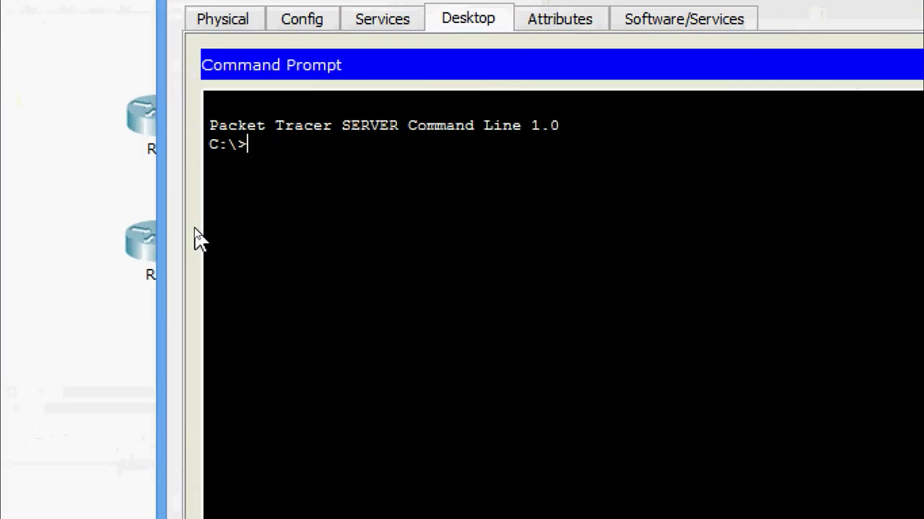
pyautogui.write('ipconfig')
pyautogui.press('Return')
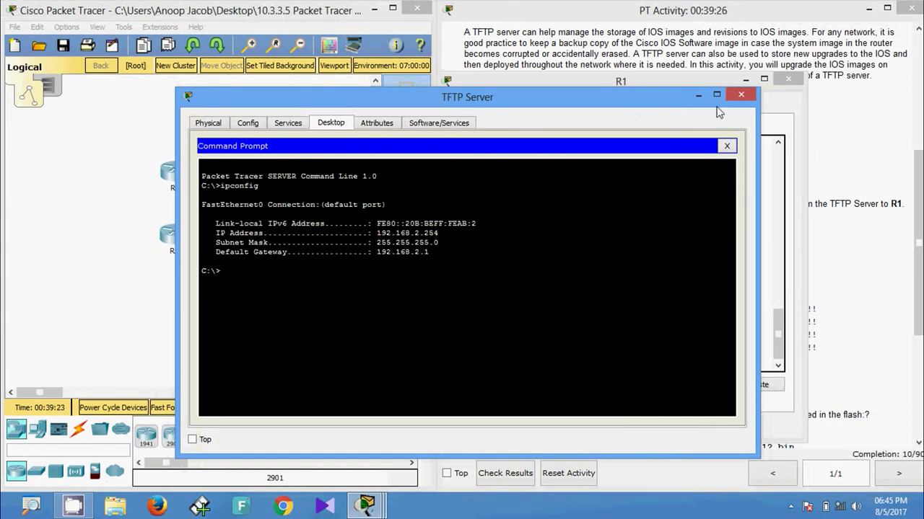
pyautogui.click(741, 95)
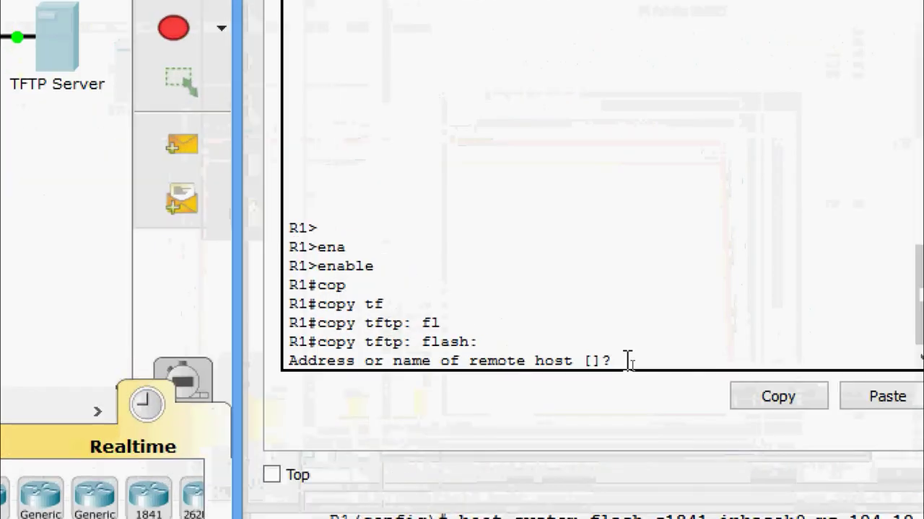
# Answer R1's copy prompts with remote host 192.168.2.254 and source filename c1841-ipbasek9-mz.124-12.bin
pyautogui.write('192.168.2.2')
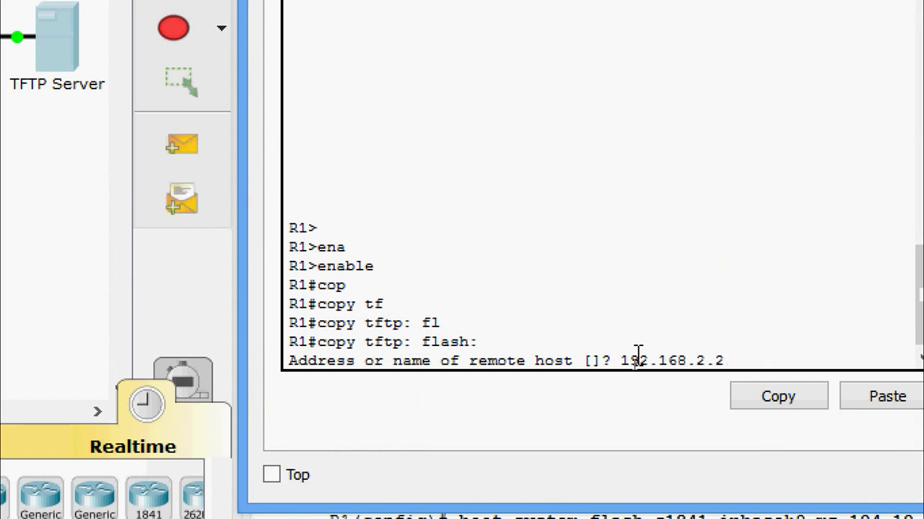
pyautogui.write('54')
pyautogui.press('Return')
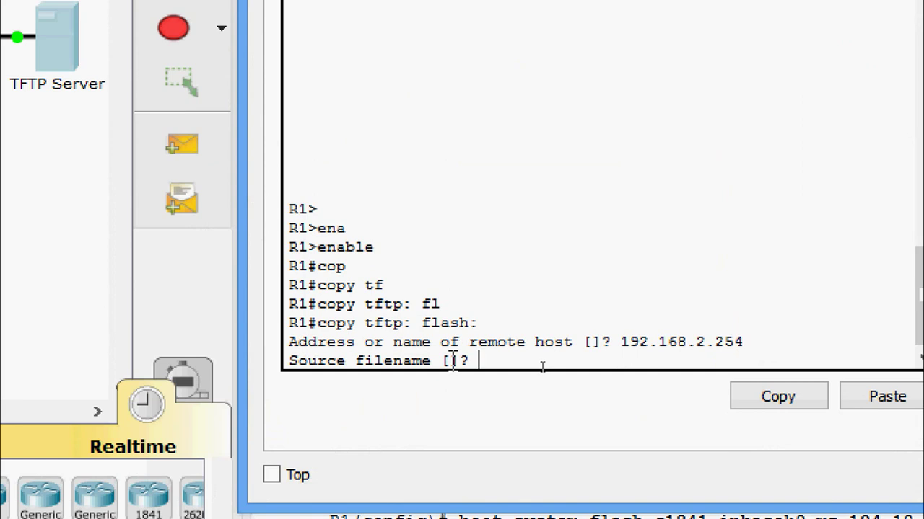
pyautogui.rightClick(502, 366)
pyautogui.click(546, 410)
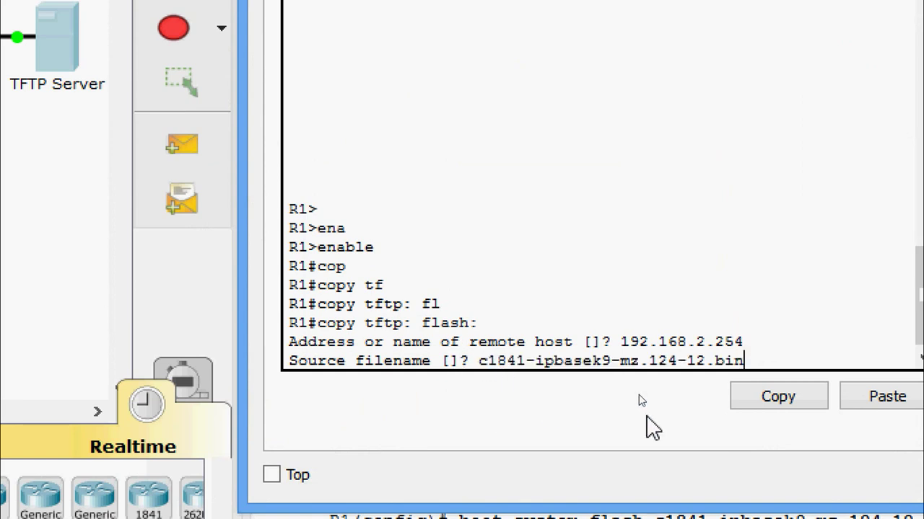
pyautogui.press('Return')
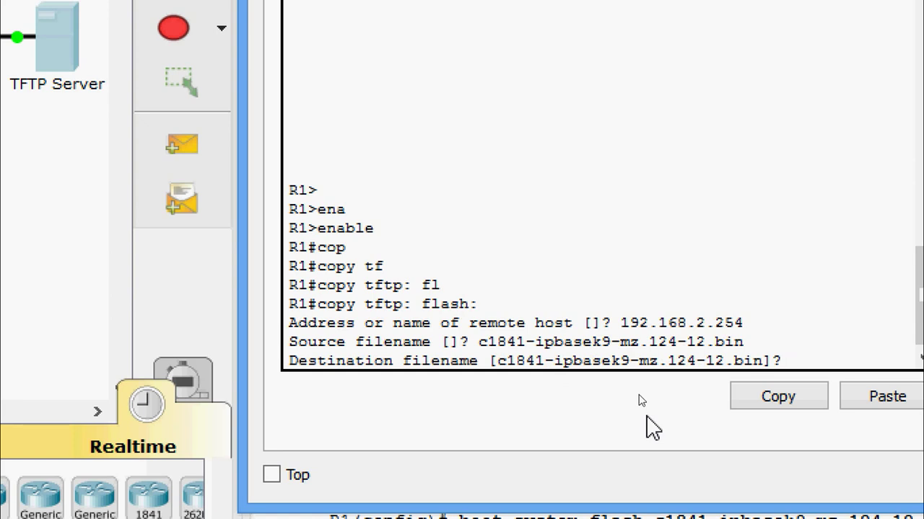
# Accept the default destination filename to start the image copy, and reopen R1's command line in privileged EXEC mode with enable
pyautogui.press('Return')
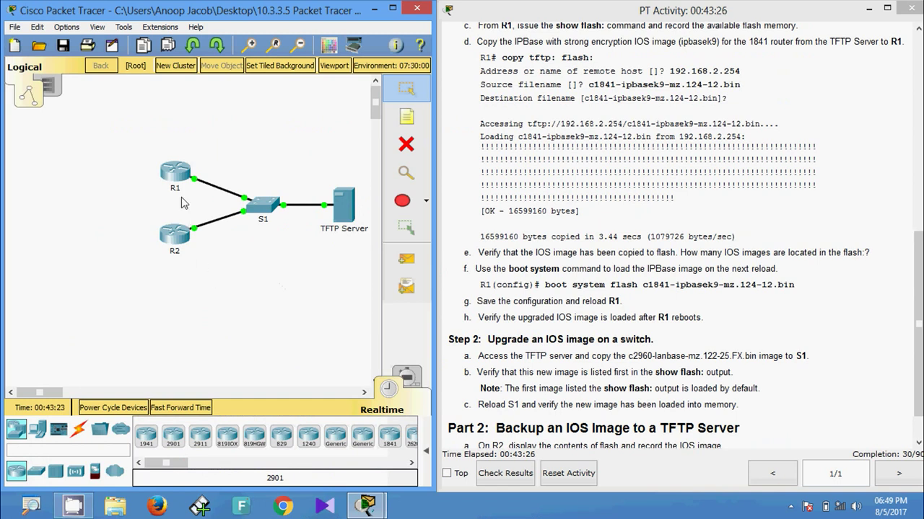
pyautogui.click(174, 172)
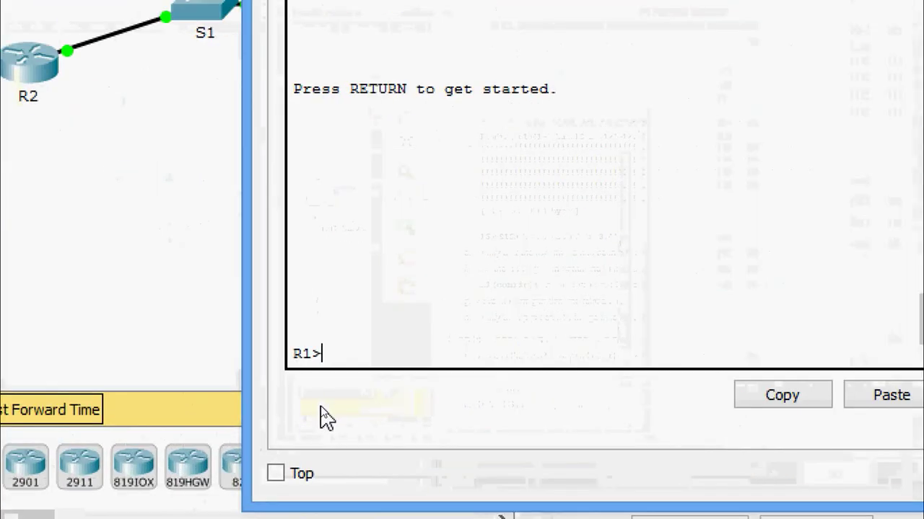
pyautogui.write('ena')
pyautogui.press('Tab')
pyautogui.press('Return')
# List the contents of R1's flash memory with the show flash: command
pyautogui.write('sh')
pyautogui.press('Tab')
pyautogui.write('fl')
pyautogui.press('Tab')
pyautogui.write('as')
pyautogui.press('Tab')
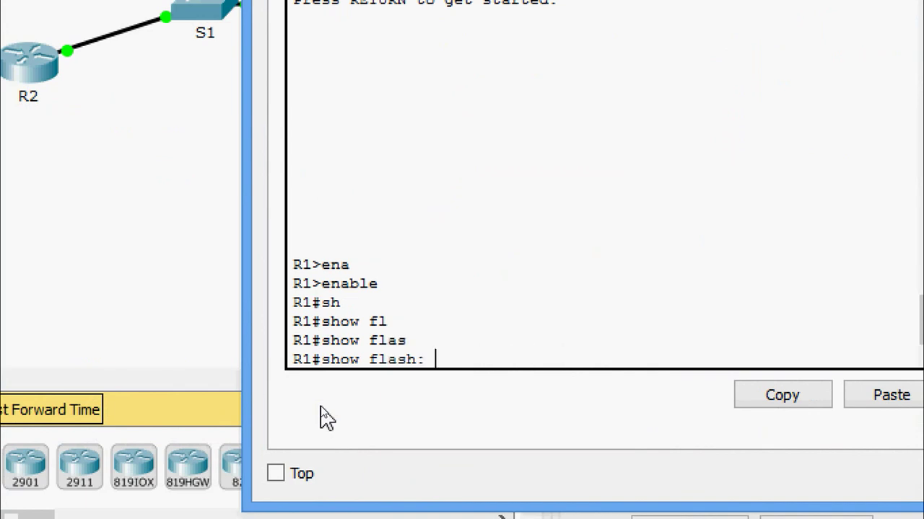
pyautogui.press('Return')
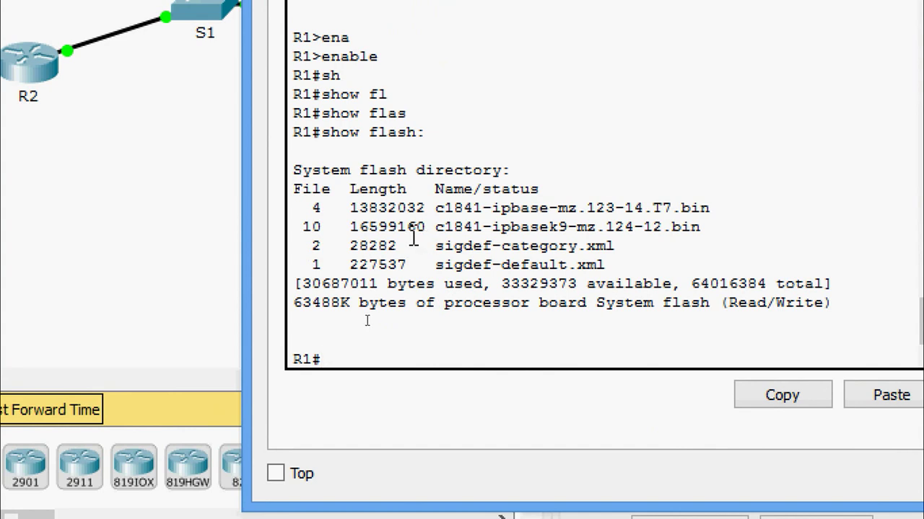
# Copy the filename c1841-ipbasek9-mz.124-12.bin from the flash directory listing and return to the prompt
pyautogui.moveTo(345, 208); pyautogui.dragTo(723, 229)
pyautogui.click(720, 228)
pyautogui.moveTo(435, 228); pyautogui.dragTo(717, 227)
pyautogui.hotkey('ctrl', 'c')
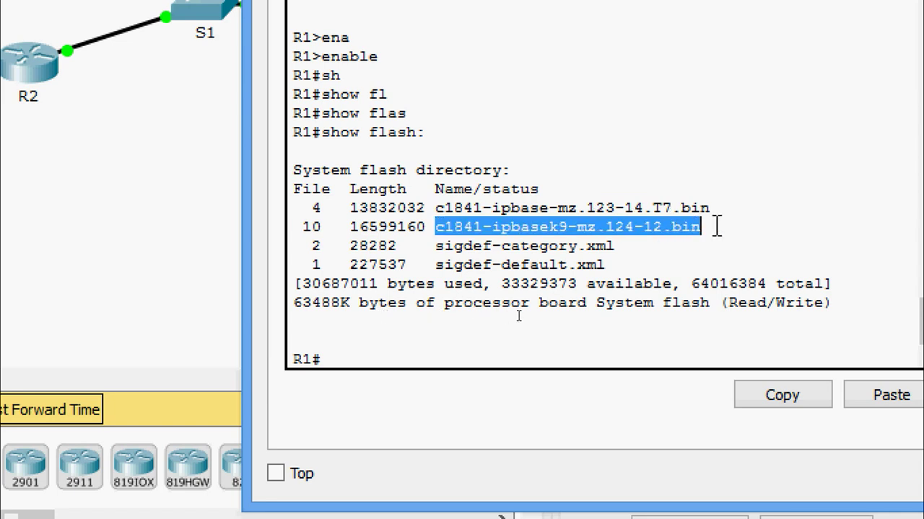
pyautogui.click(367, 361)
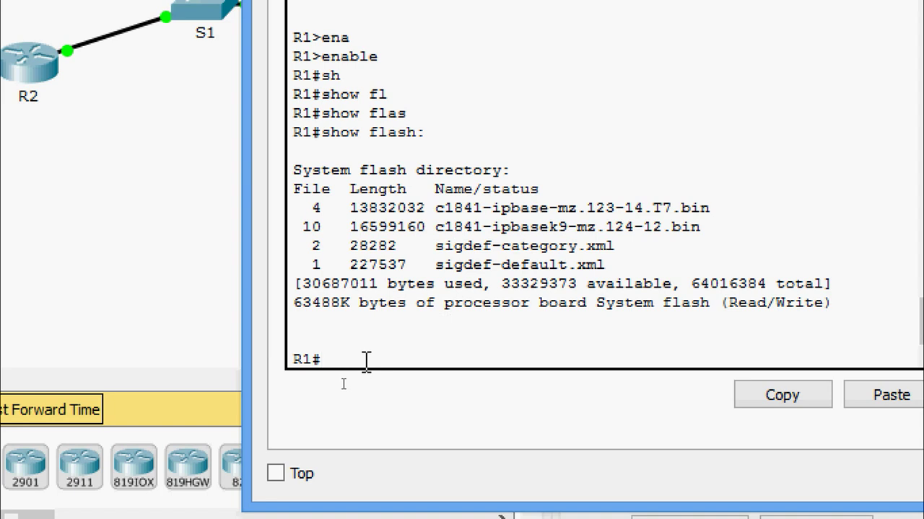
# Run show version on R1 to display the IOS image currently in use
pyautogui.write('sh')
pyautogui.press('Tab')
pyautogui.write('ver')
pyautogui.press('Tab')
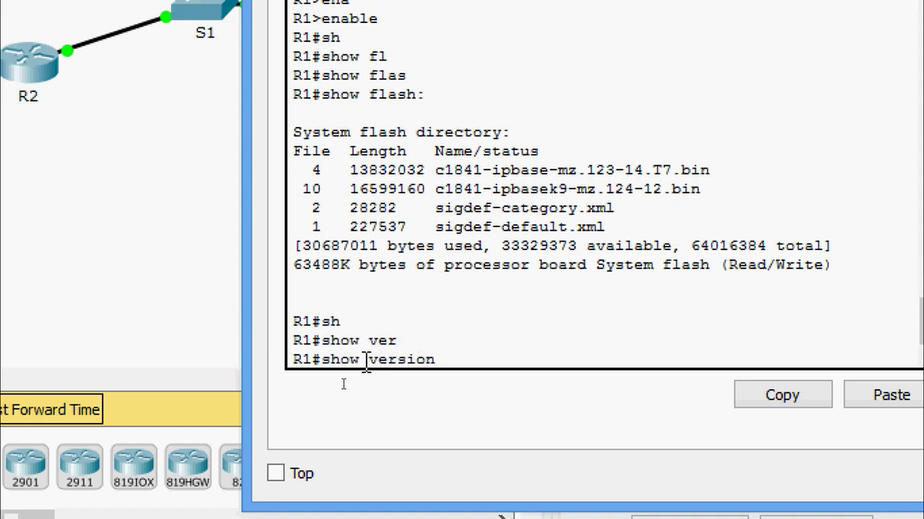
pyautogui.moveTo(435, 170); pyautogui.dragTo(704, 173)
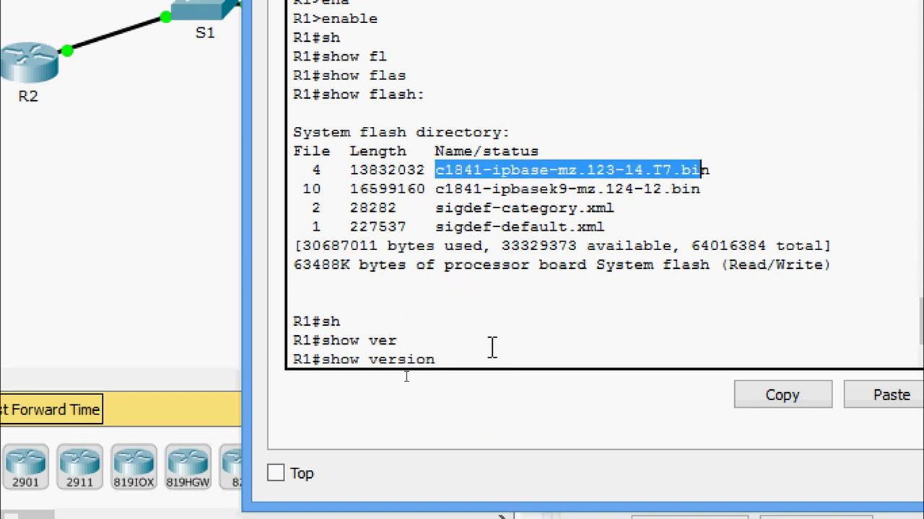
pyautogui.press('Return')
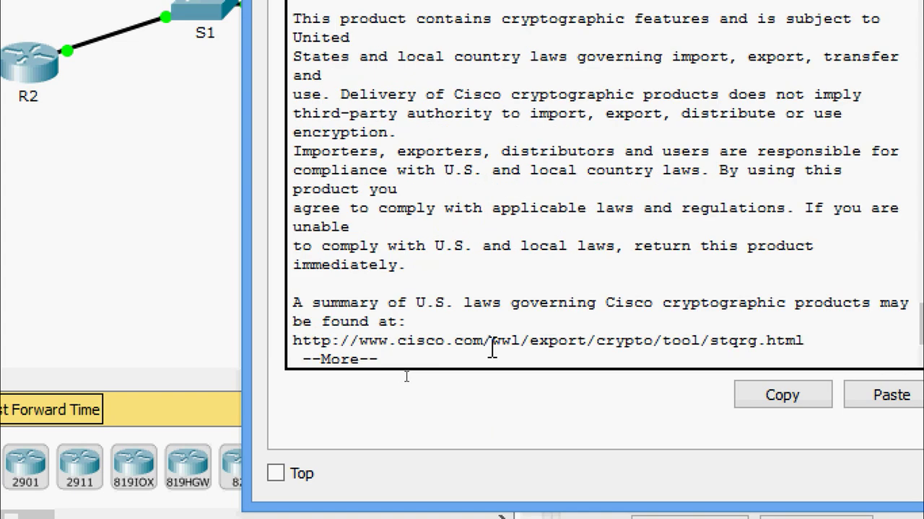
pyautogui.press('Return')
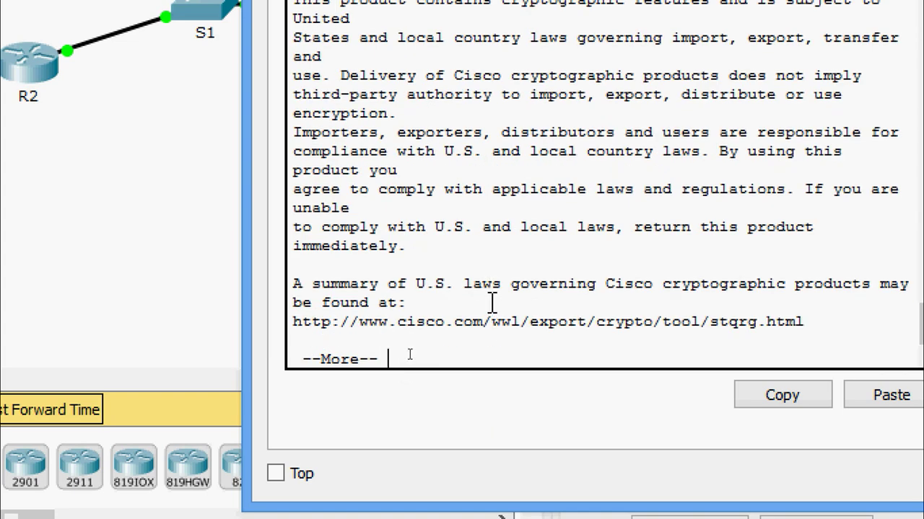
# Examine the system image file line in the version output and compare it with the image files in the flash directory listing
pyautogui.scroll(4, 523, 287)
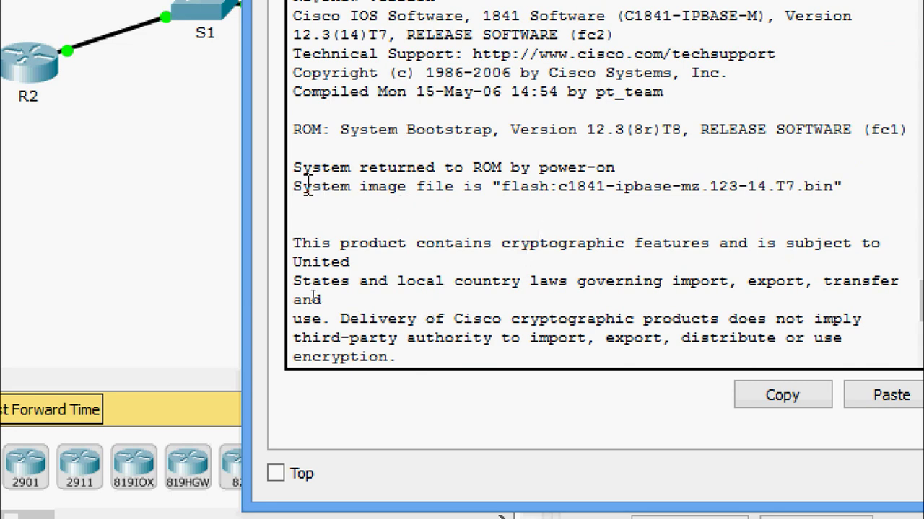
pyautogui.moveTo(294, 186); pyautogui.dragTo(843, 190)
pyautogui.moveTo(544, 199); pyautogui.dragTo(794, 199)
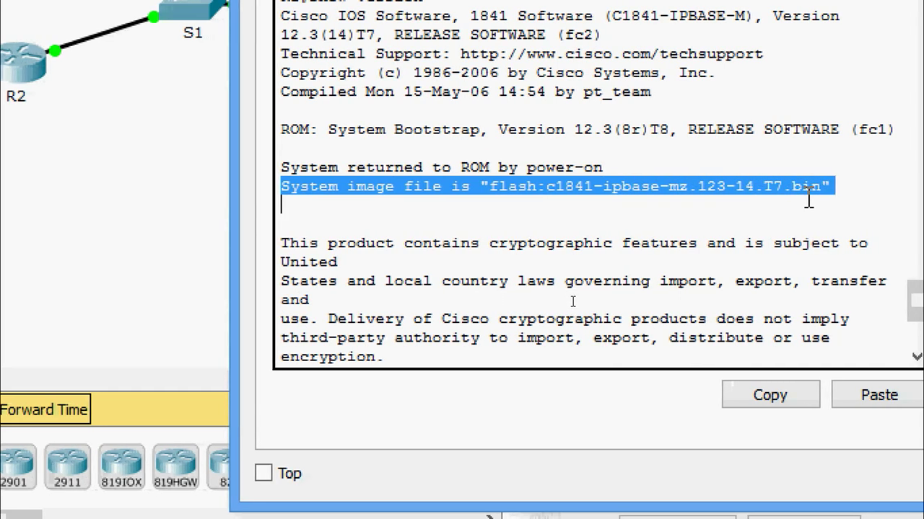
pyautogui.scroll(2, 805, 230)
pyautogui.scroll(9, 798, 229)
pyautogui.scroll(-4, 798, 230)
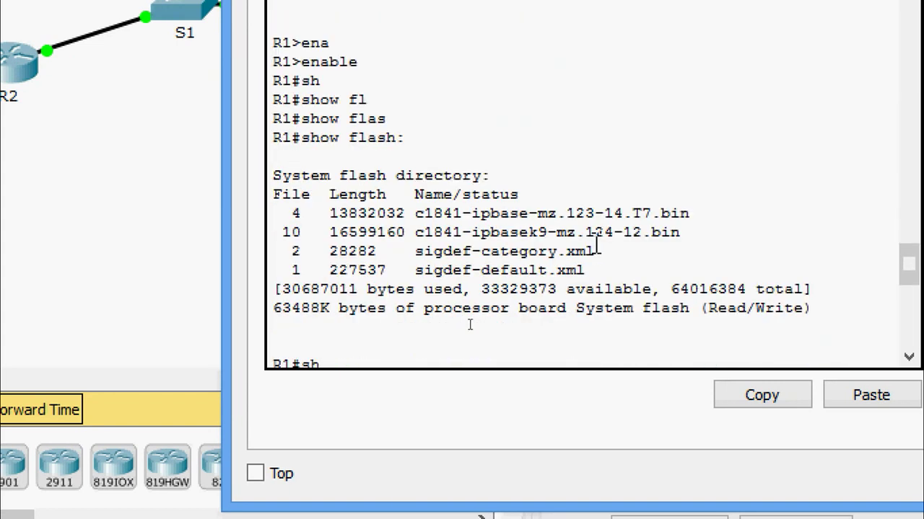
pyautogui.moveTo(689, 215); pyautogui.dragTo(428, 223)
pyautogui.click(428, 220)
pyautogui.doubleClick(417, 214)
pyautogui.click(511, 248)
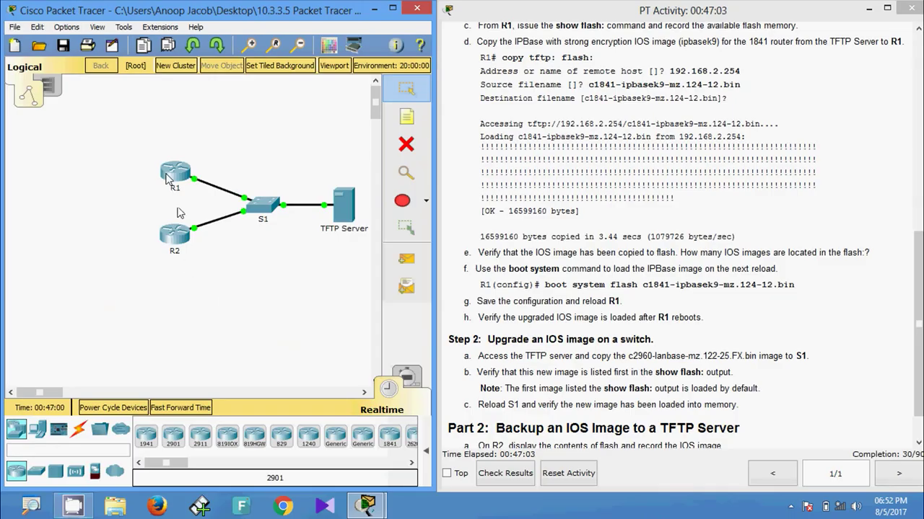
# Reopen R1's command line and page through the rest of the version output to get back to the privileged prompt
pyautogui.click(173, 174)
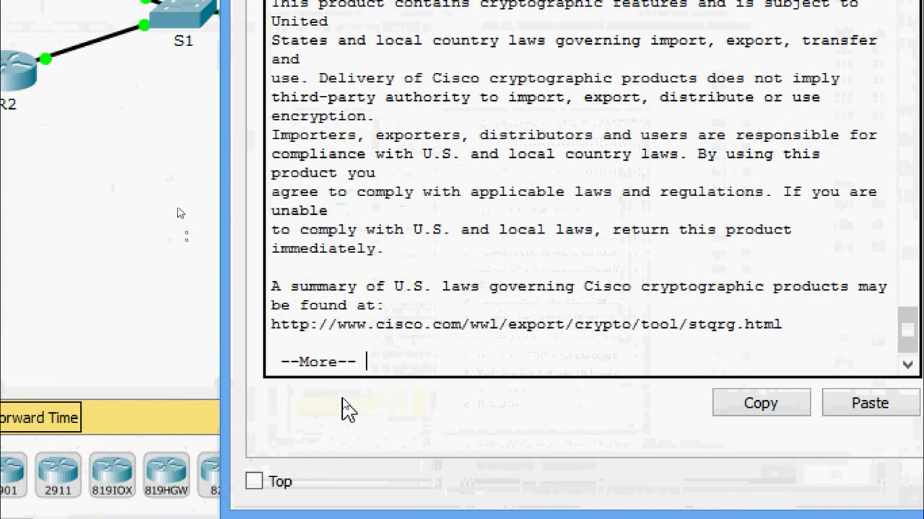
pyautogui.press('Return')
pyautogui.press('Return')
pyautogui.press('Return')
pyautogui.press('Return')
pyautogui.press('Return')
pyautogui.press('Return')
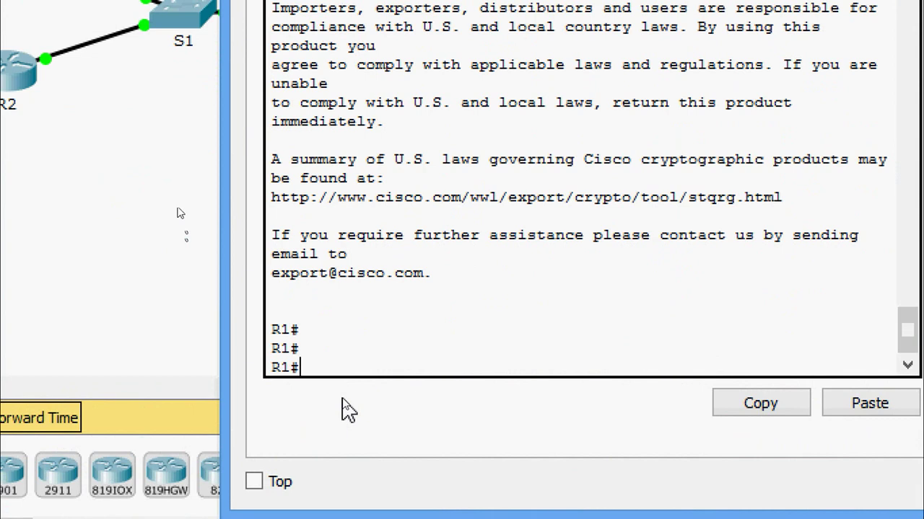
# Enter global configuration mode on R1 with configure terminal
pyautogui.write('conf')
pyautogui.press('Tab')
pyautogui.write('t')
pyautogui.press('Tab')
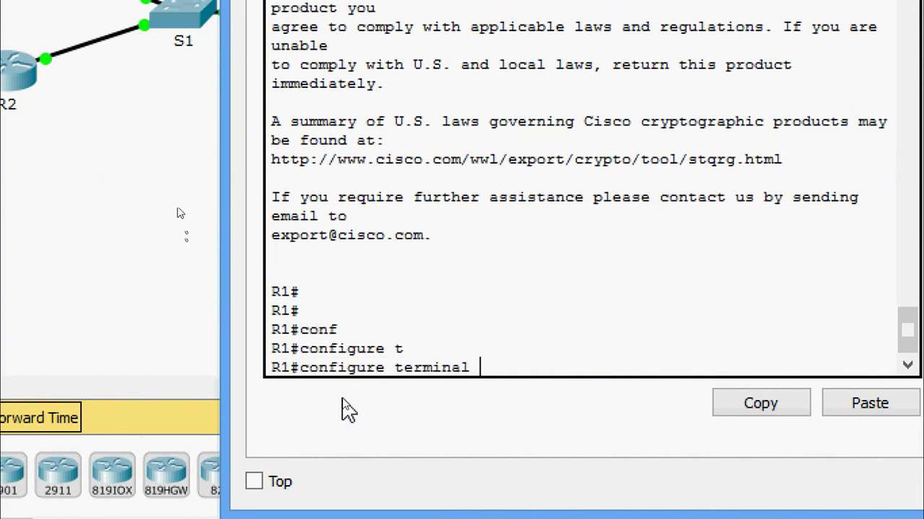
pyautogui.press('Return')
pyautogui.press('Return')
pyautogui.press('Return')
# Set R1's boot image with boot system flash c1841-ipbasek9-mz.124-12.bin and exit configuration mode
pyautogui.write('boot sy')
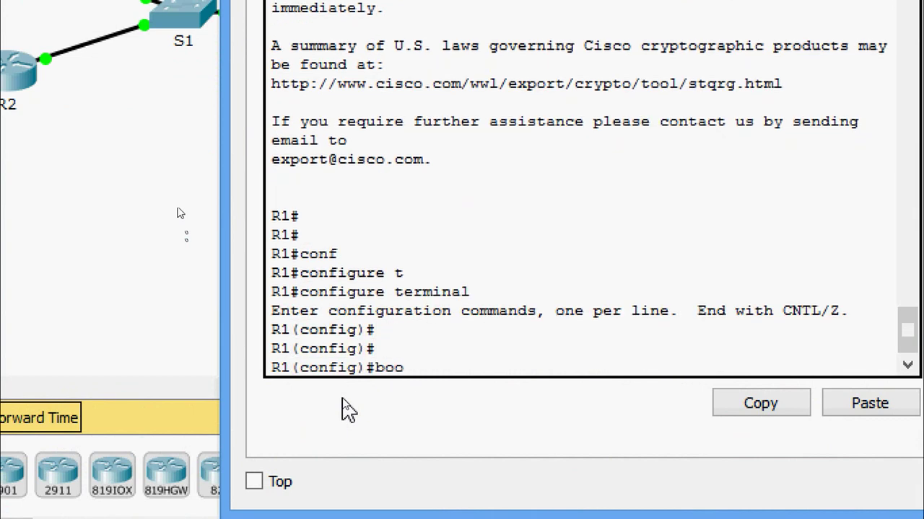
pyautogui.press('Tab')
pyautogui.write('sy')
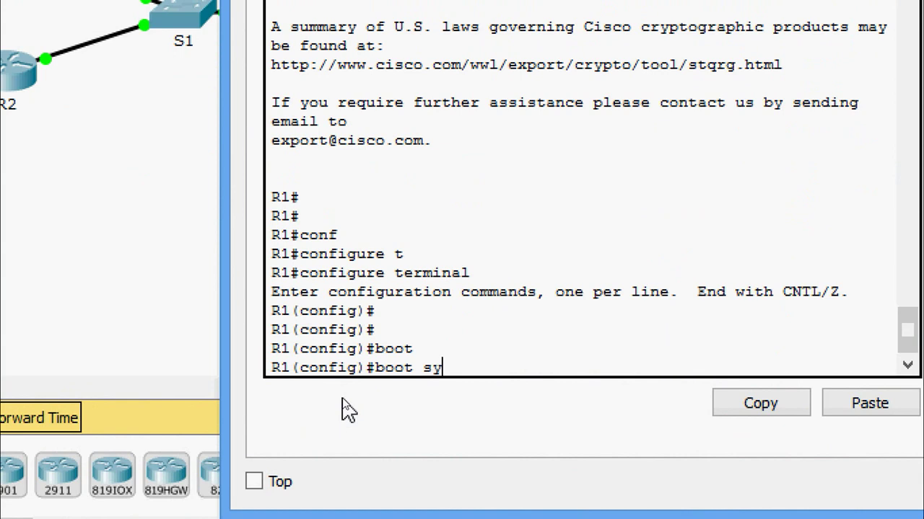
pyautogui.press('Tab')
pyautogui.write('fl')
pyautogui.press('Tab')
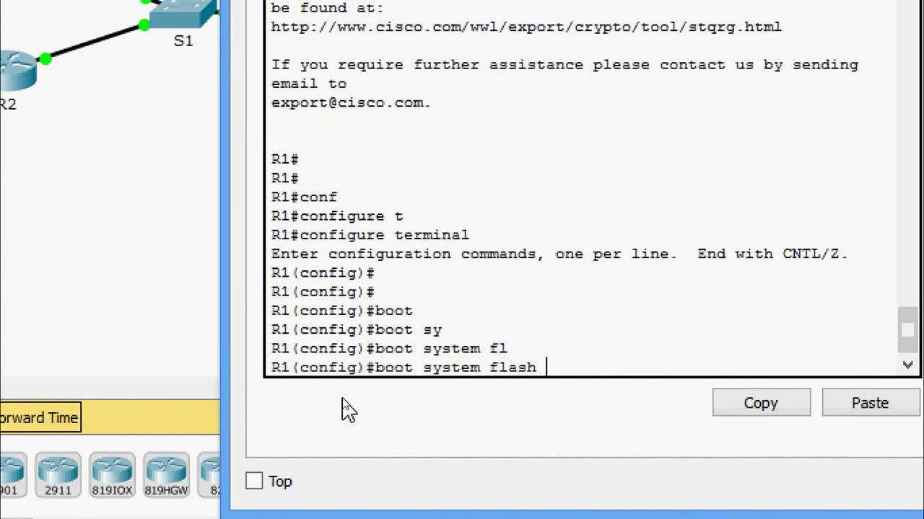
pyautogui.rightClick(560, 367)
pyautogui.click(590, 414)
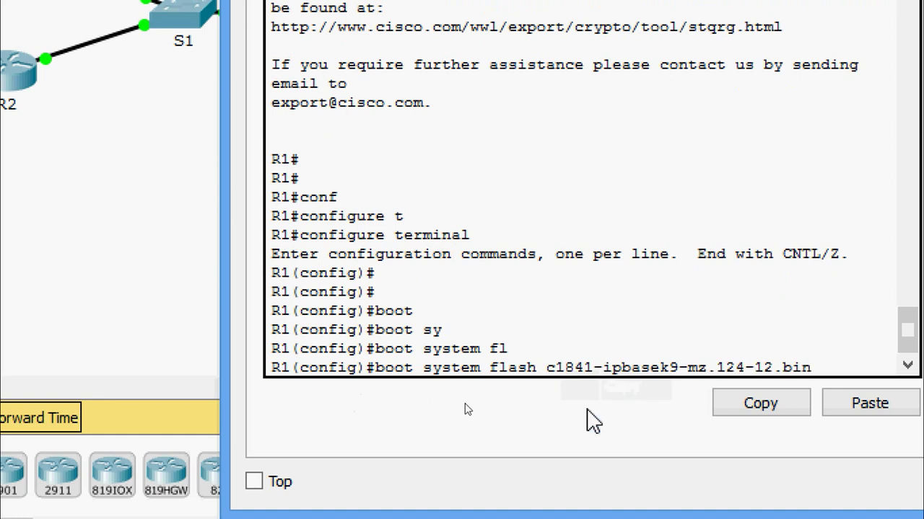
pyautogui.press('Return')
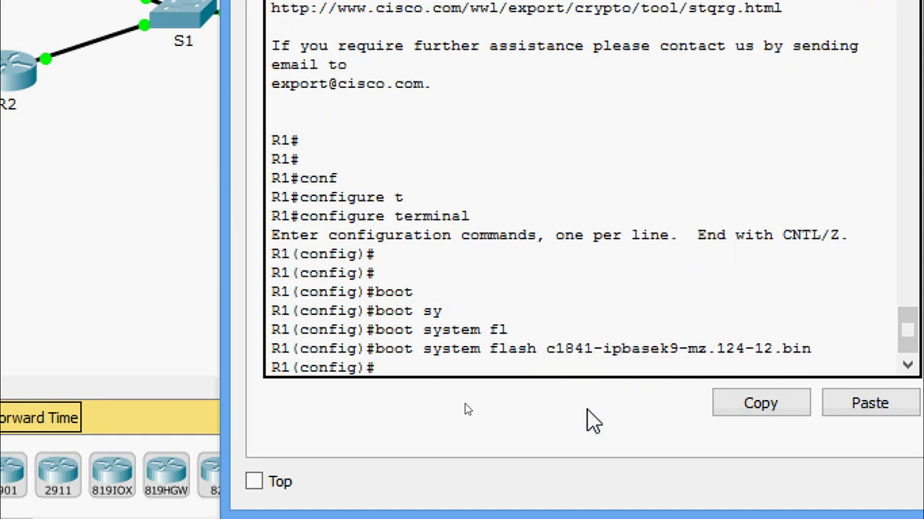
pyautogui.hotkey('ctrl', 'z')
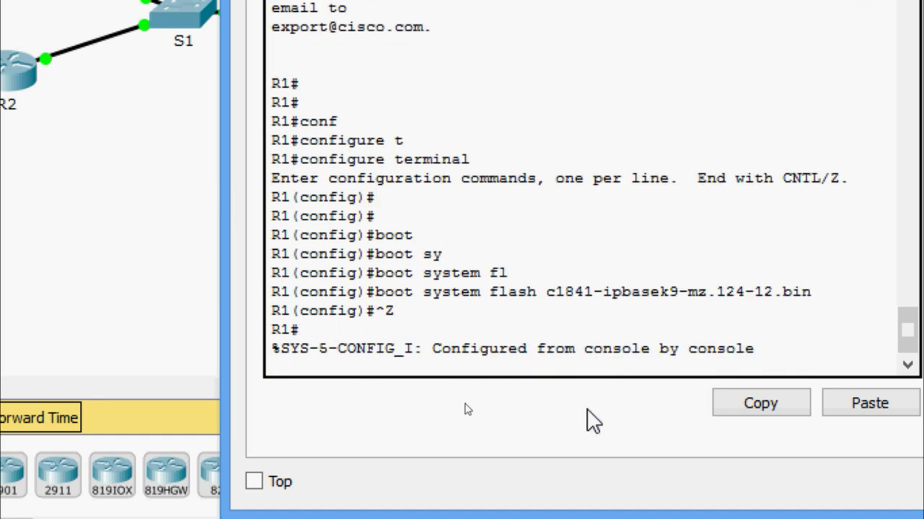
pyautogui.press('Return')
pyautogui.press('Return')
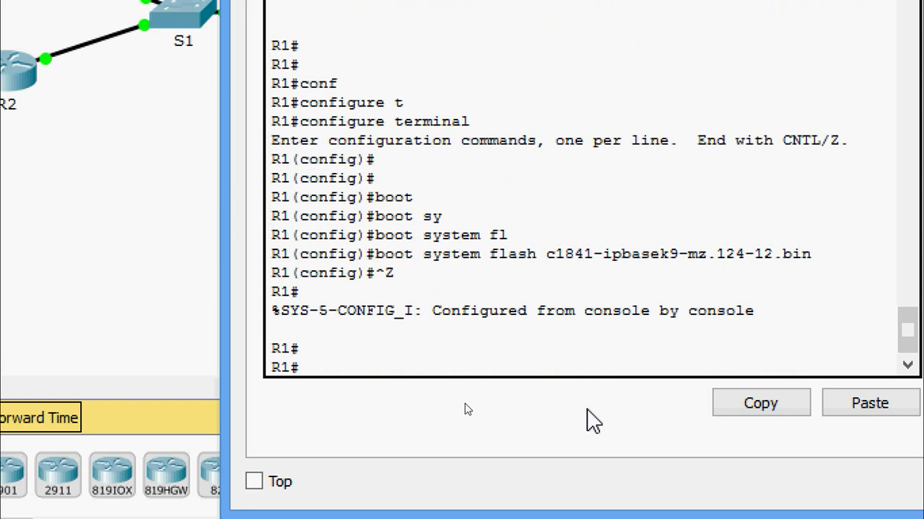
# Save R1's configuration with copy running-config startup-config, accepting the default destination filename
pyautogui.write('cop')
pyautogui.press('Tab')
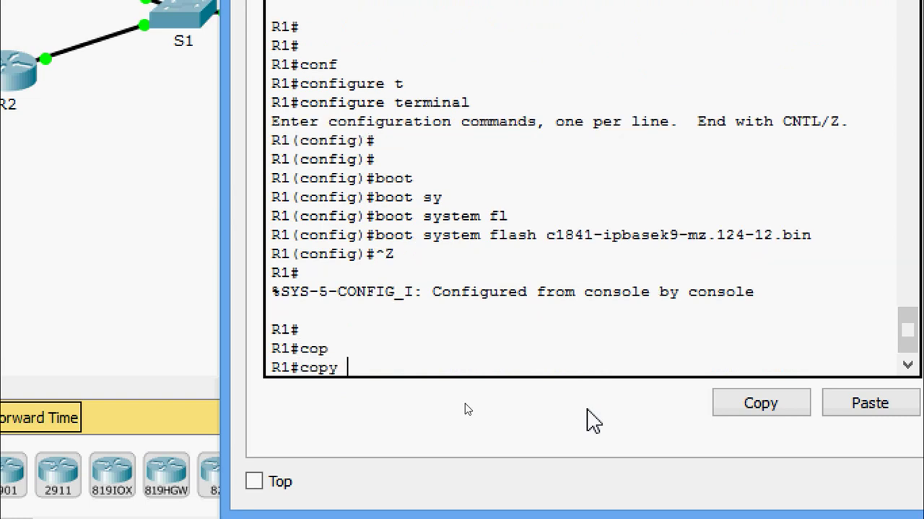
pyautogui.write('r')
pyautogui.press('Tab')
pyautogui.write('s')
pyautogui.press('Tab')
pyautogui.press('Return')
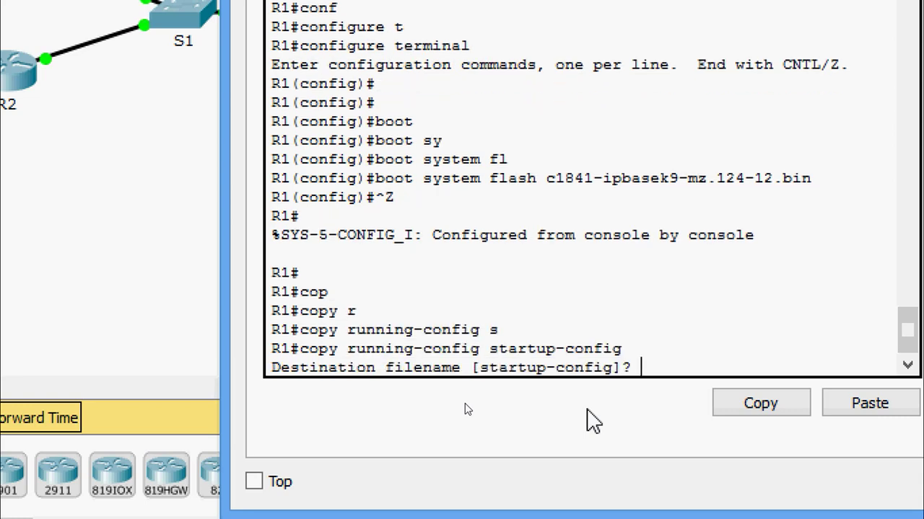
pyautogui.press('Return')
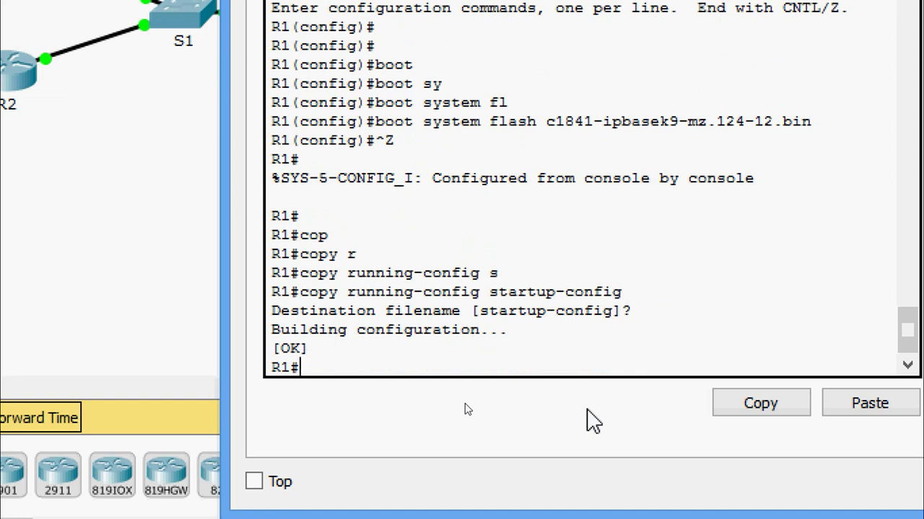
# Restart R1 with the reload command and confirm the reload
pyautogui.write('reload')
pyautogui.press('Return')
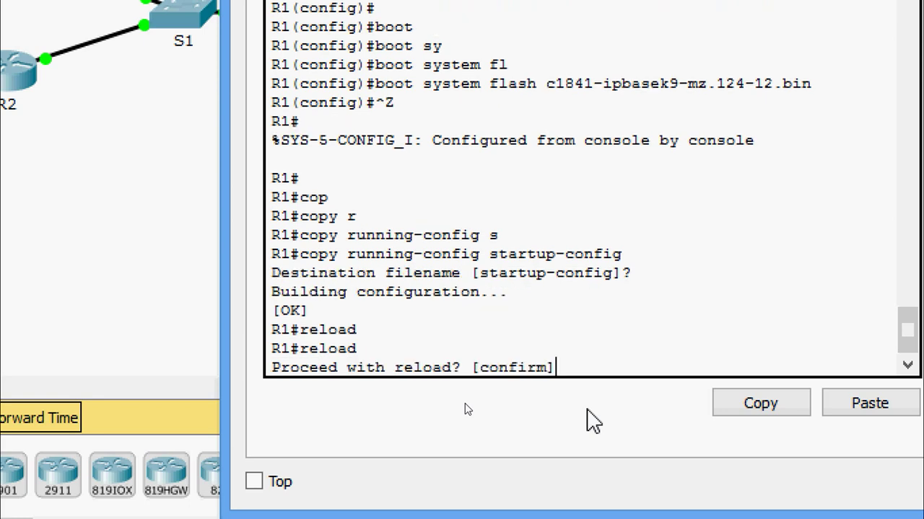
pyautogui.press('Return')
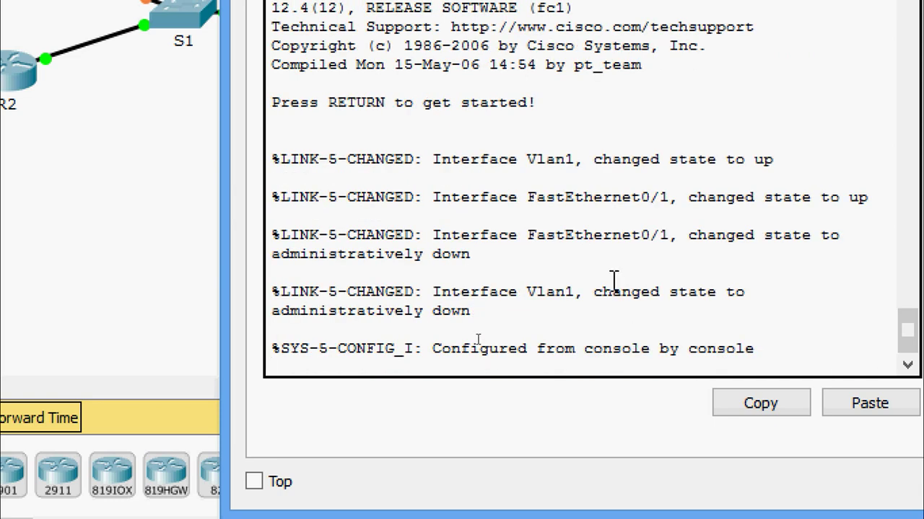
# Examine R1's boot messages for the IOS software image and version loaded after the reload
pyautogui.scroll(3, 613, 279)
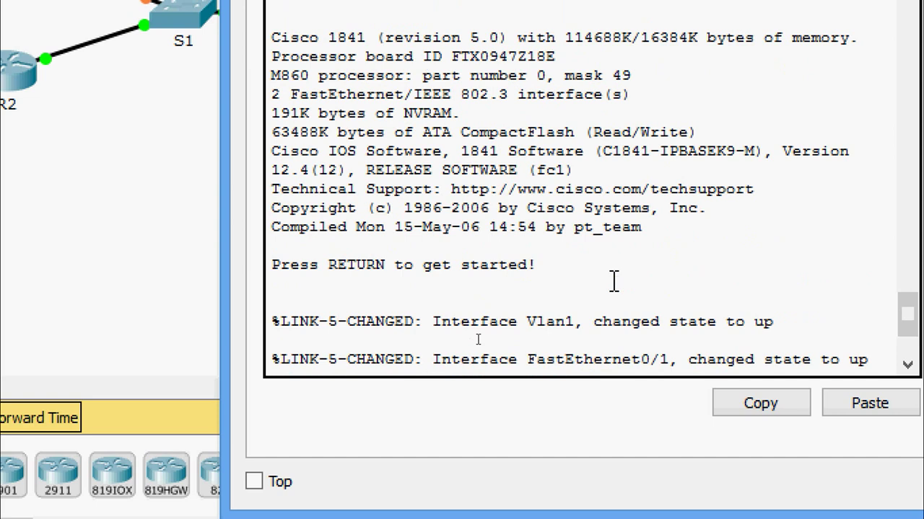
pyautogui.scroll(5, 613, 280)
pyautogui.scroll(-3, 596, 188)
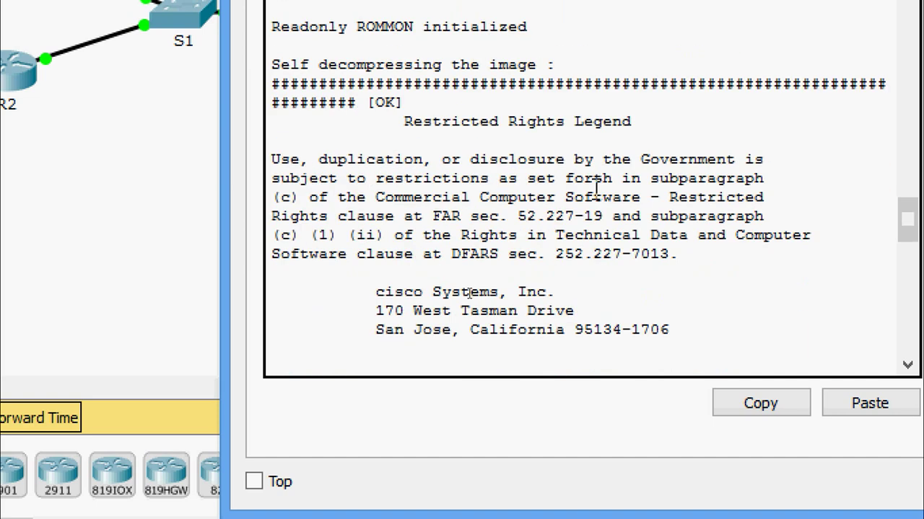
pyautogui.scroll(-2, 596, 189)
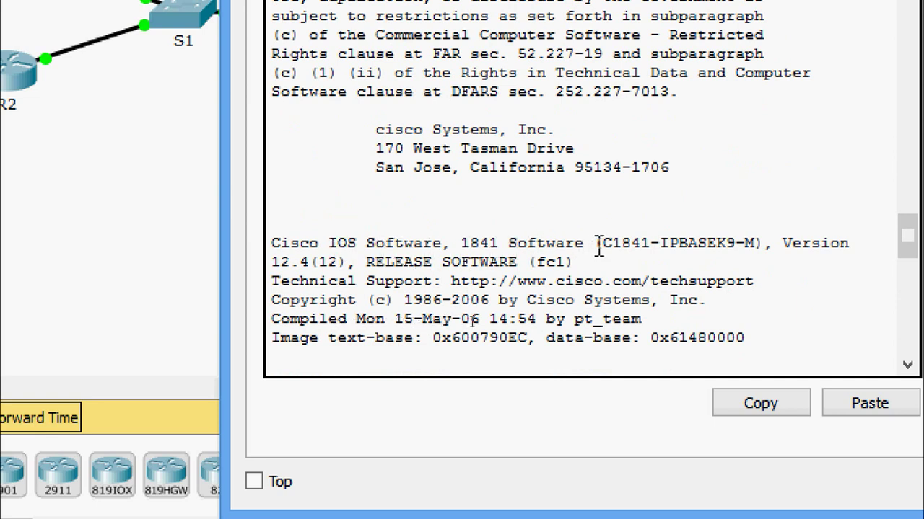
pyautogui.moveTo(660, 245); pyautogui.dragTo(756, 245)
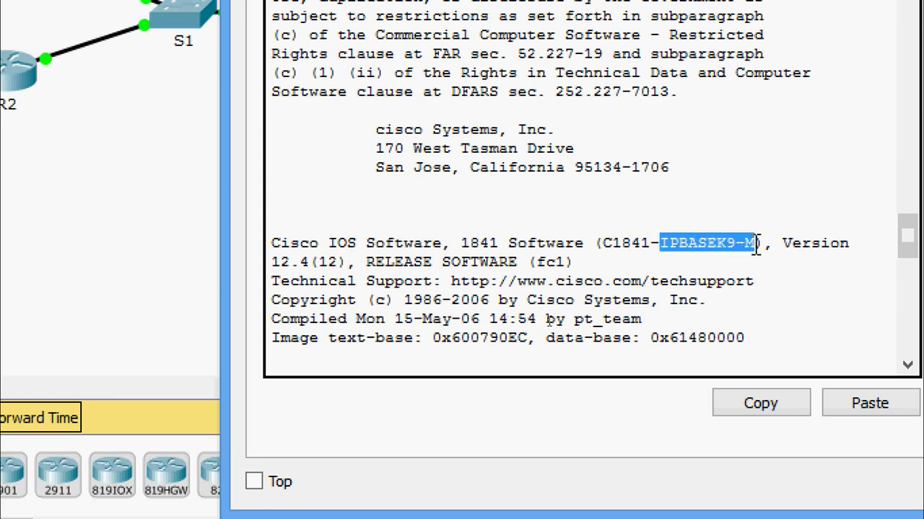
# Return to the end of R1's console output and bring up the user EXEC prompt
pyautogui.click(532, 354)
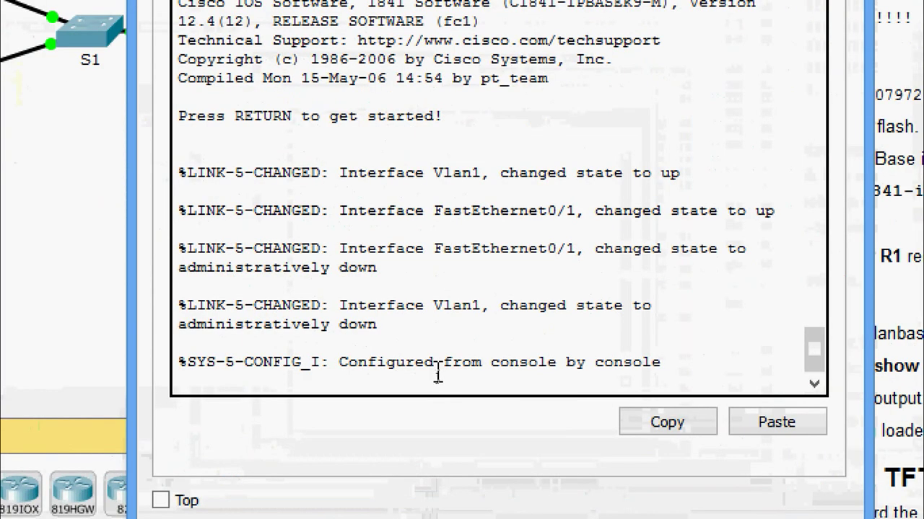
pyautogui.press('Return')
pyautogui.press('Return')
pyautogui.press('Return')
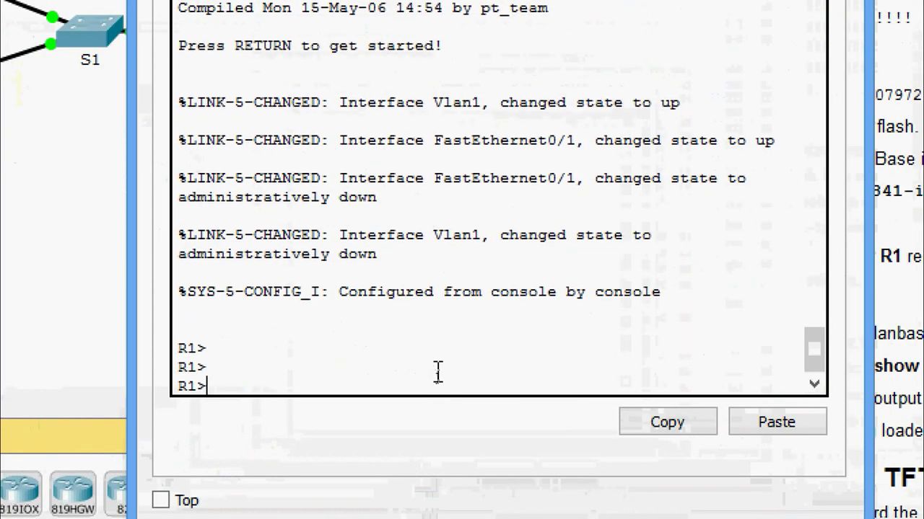
# Enter privileged EXEC mode on R1 and check the IOS images in flash with show flash:
pyautogui.write('ena')
pyautogui.press('Tab')
pyautogui.press('Return')
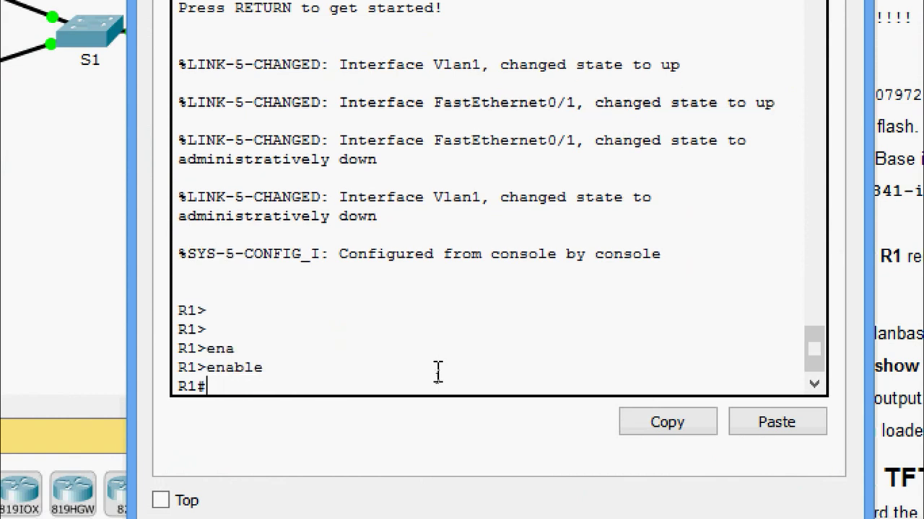
pyautogui.write('sh')
pyautogui.press('Tab')
pyautogui.write('fla')
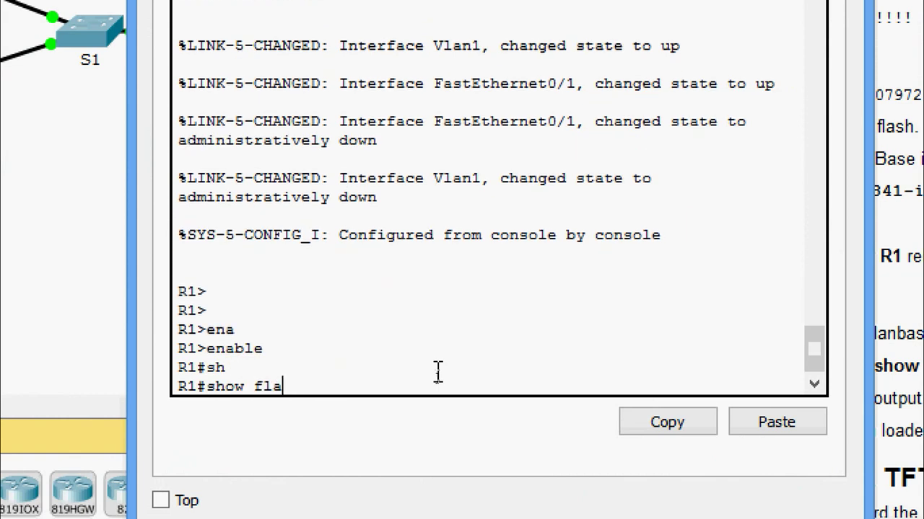
pyautogui.press('Tab')
pyautogui.press('Return')
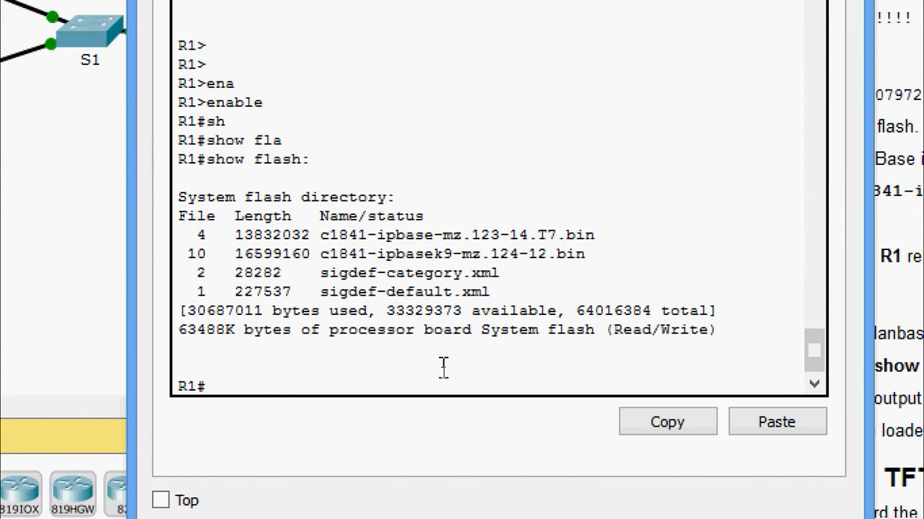
pyautogui.moveTo(339, 254); pyautogui.dragTo(557, 267)
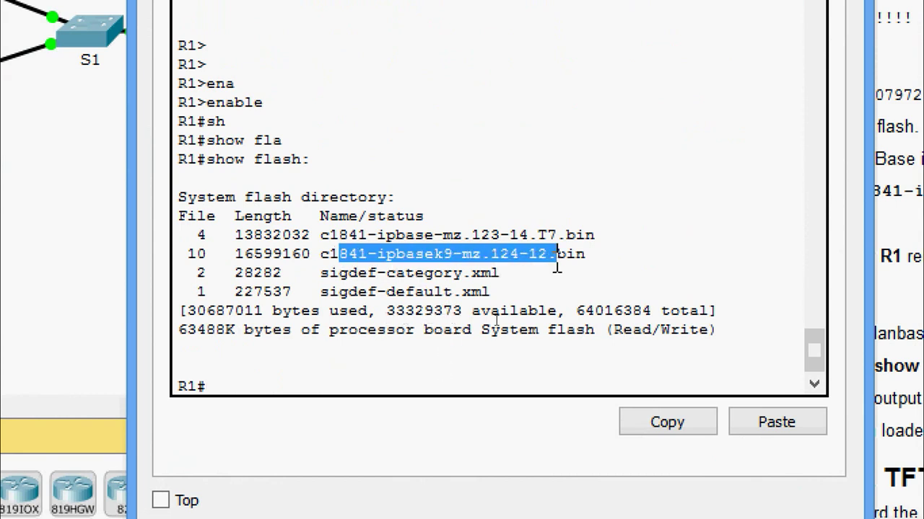
# Run show version on R1 and check which system image file it booted from
pyautogui.write('sh')
pyautogui.press('Tab')
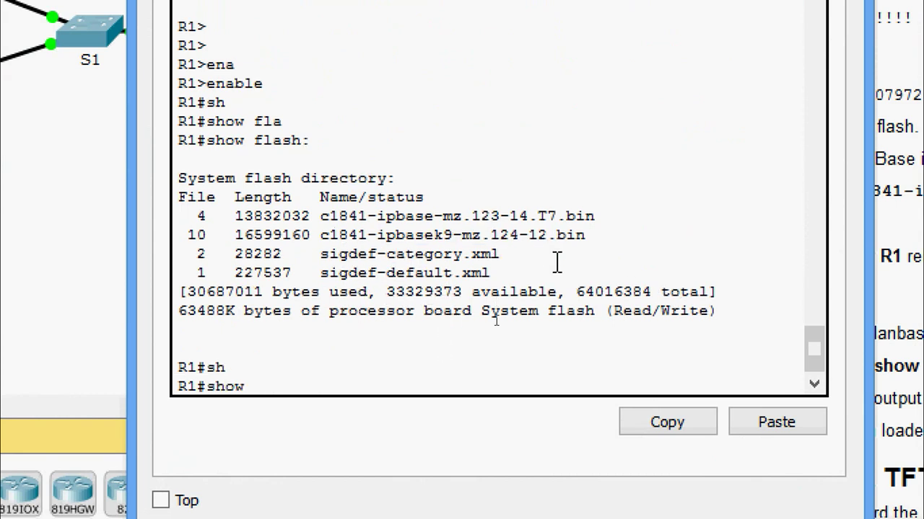
pyautogui.write('ver')
pyautogui.press('Tab')
pyautogui.press('Return')
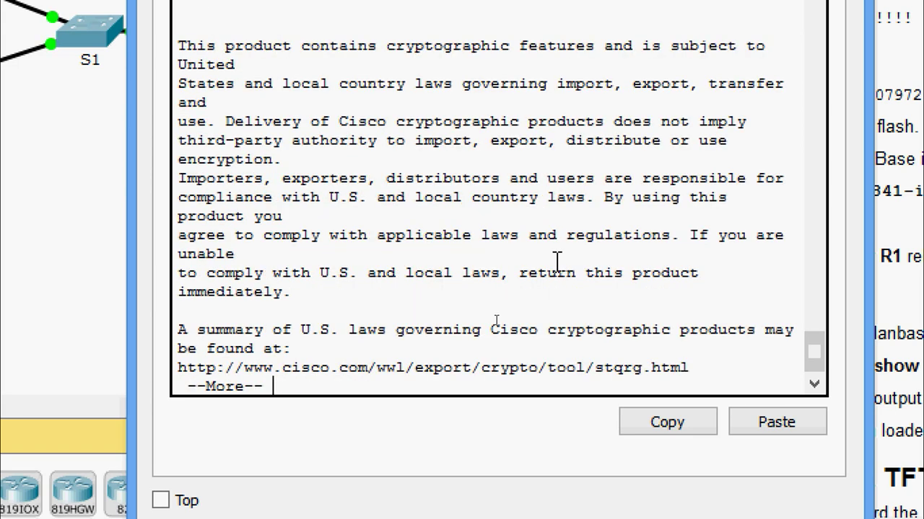
pyautogui.scroll(3, 557, 261)
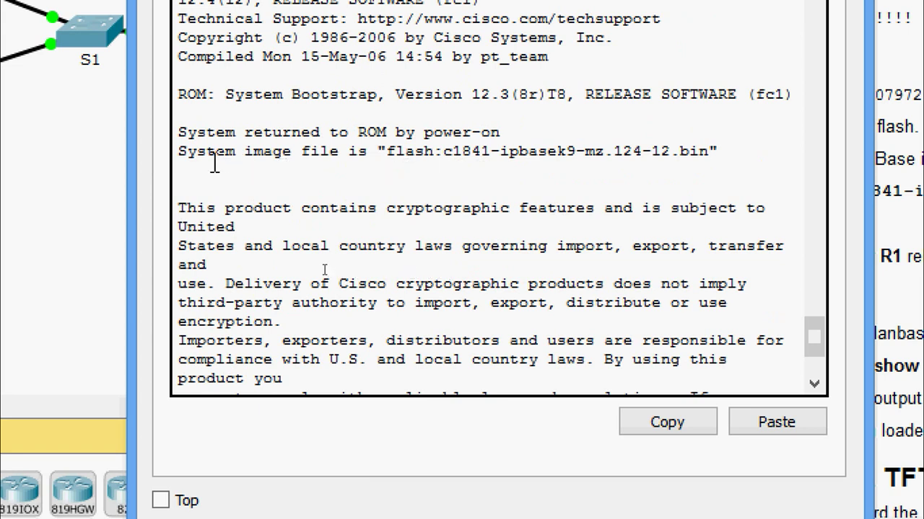
pyautogui.moveTo(181, 151); pyautogui.dragTo(719, 154)
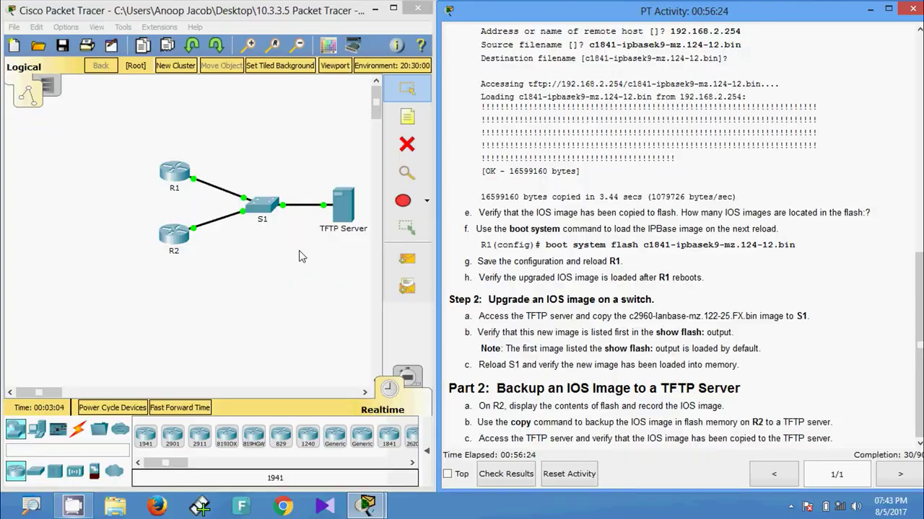
# Open switch S1's command-line interface and enter privileged EXEC mode with enable
pyautogui.click(266, 209)
pyautogui.click(382, 127)
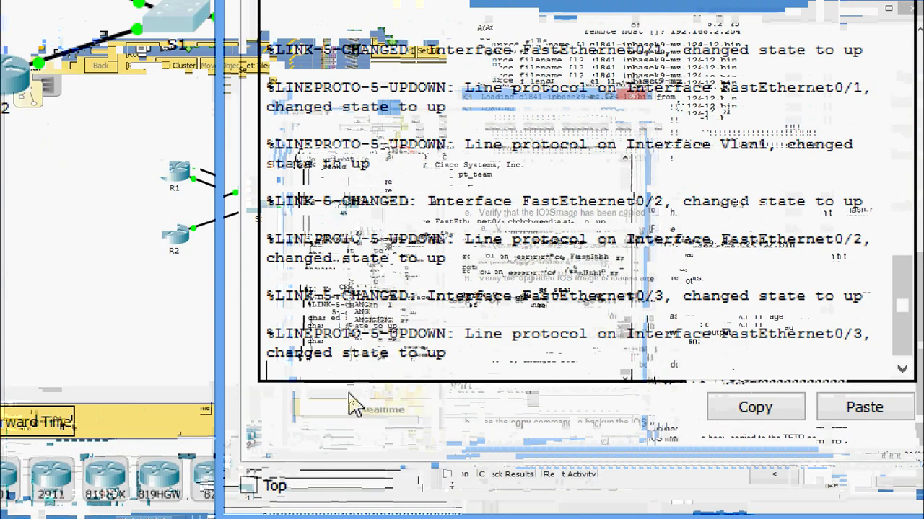
pyautogui.press('Return')
pyautogui.press('Return')
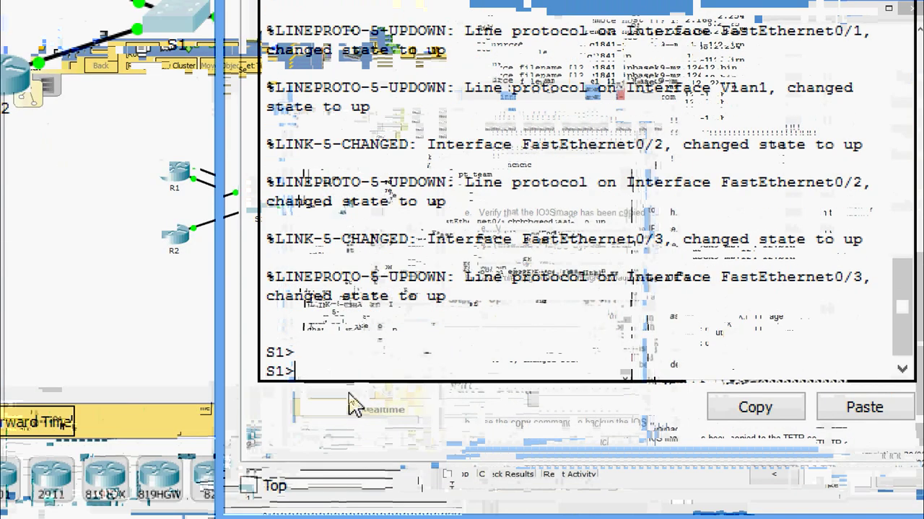
pyautogui.write('ea')
pyautogui.write('na')
pyautogui.press('BackSpace')
pyautogui.press('BackSpace')
pyautogui.press('BackSpace')
pyautogui.press('BackSpace')
pyautogui.write('ena')
pyautogui.press('Tab')
pyautogui.press('Return')
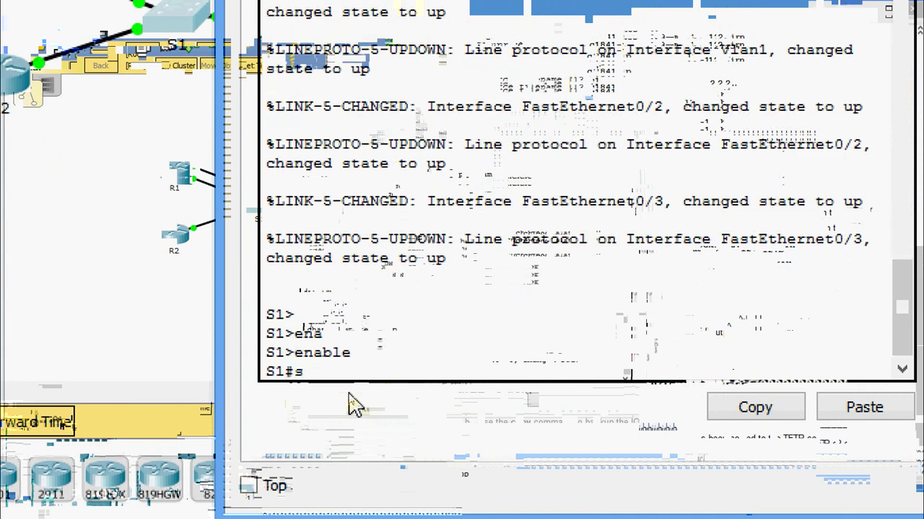
# Display S1's flash contents with show flash: and check its current IOS image
pyautogui.write('sh')
pyautogui.press('Tab')
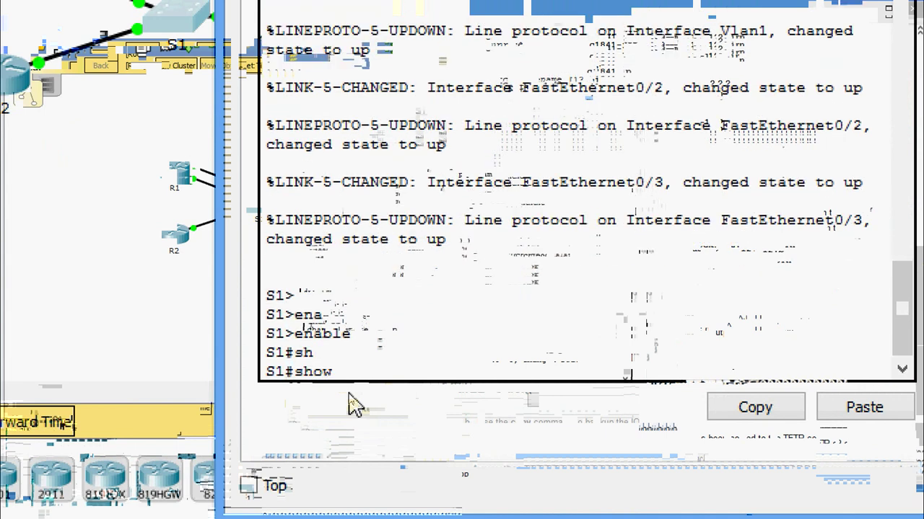
pyautogui.write('fl')
pyautogui.press('Tab')
pyautogui.press('Return')
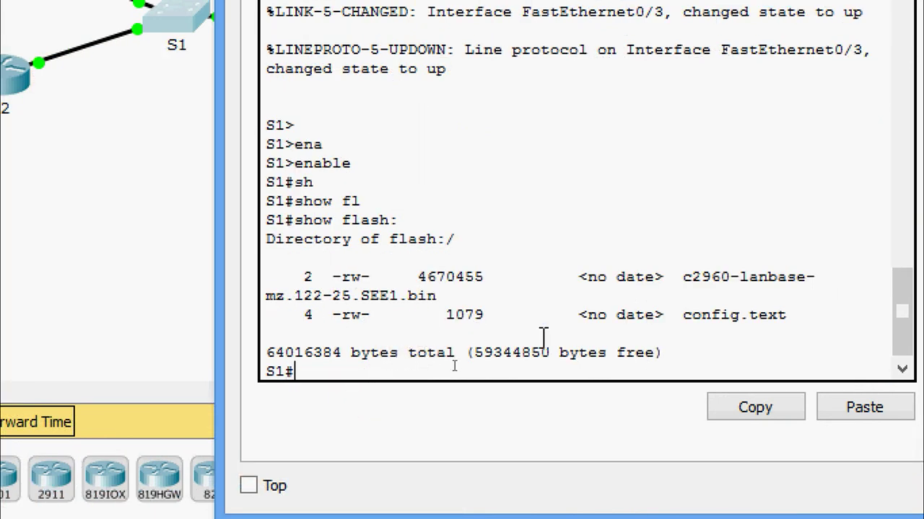
pyautogui.moveTo(683, 276); pyautogui.dragTo(513, 298)
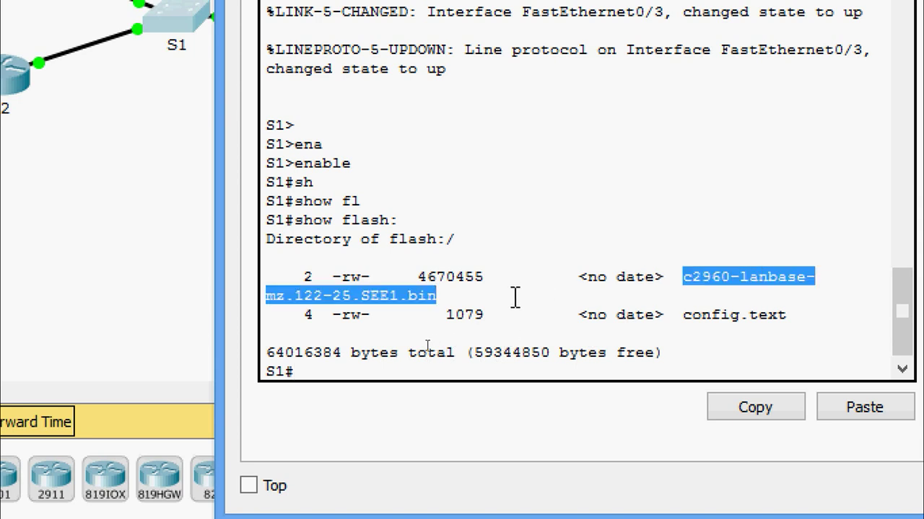
pyautogui.click(452, 297)
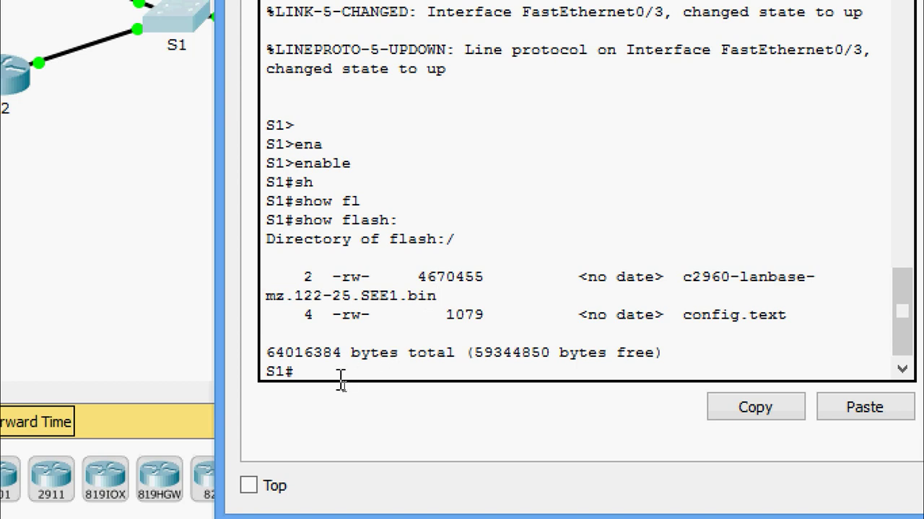
# Issue copy tftp: flash: on S1 with 192.168.2.254 as the remote host address
pyautogui.write('cop')
pyautogui.press('Tab')
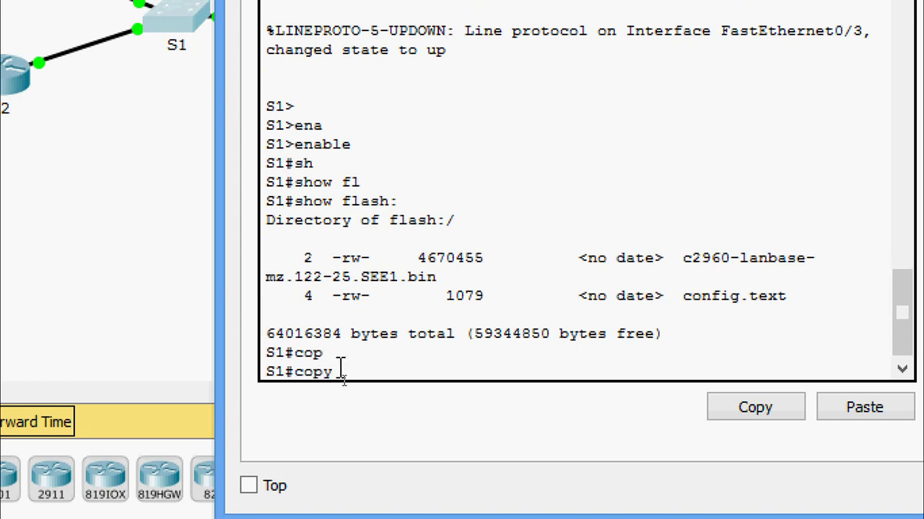
pyautogui.write('tf')
pyautogui.press('Tab')
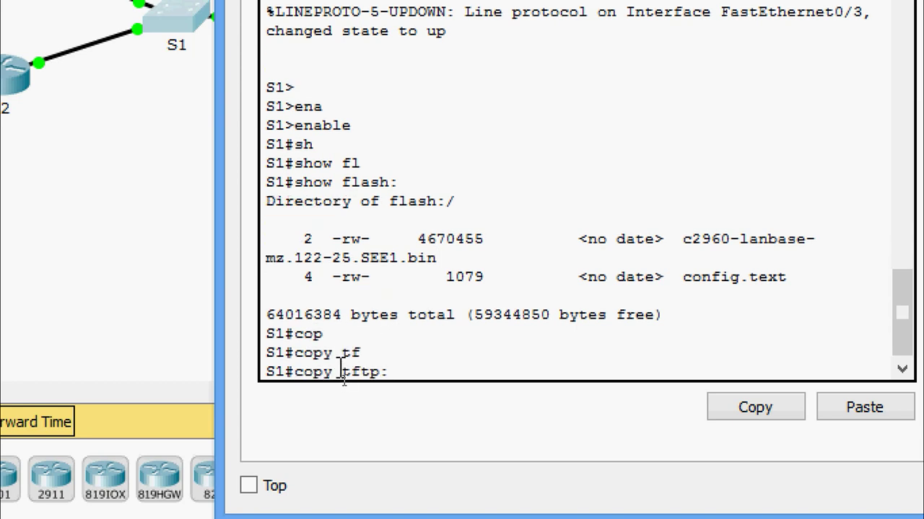
pyautogui.write('fla')
pyautogui.press('Tab')
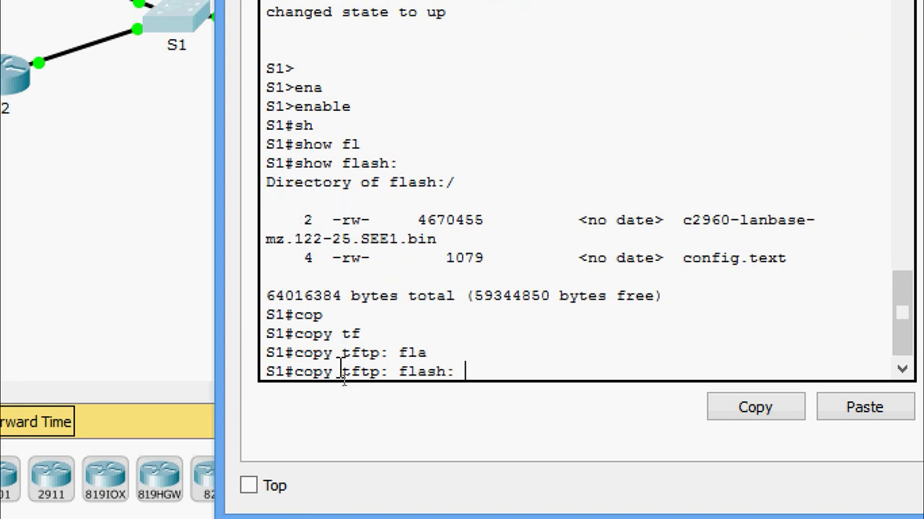
pyautogui.press('Return')
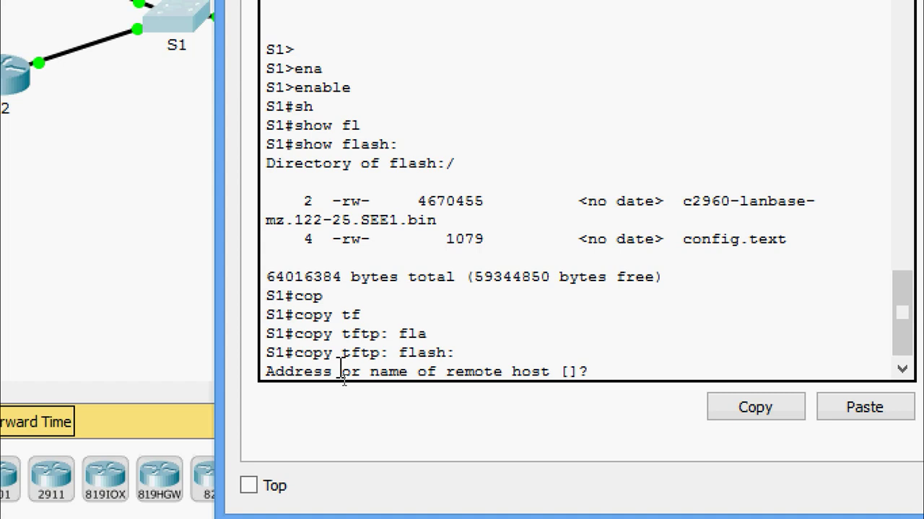
pyautogui.write('192.1')
pyautogui.write('68.2.254')
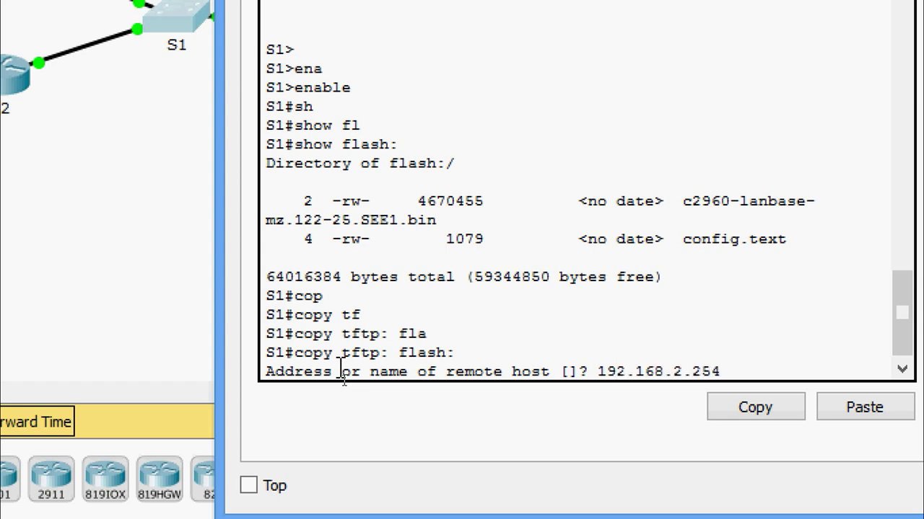
pyautogui.press('Return')
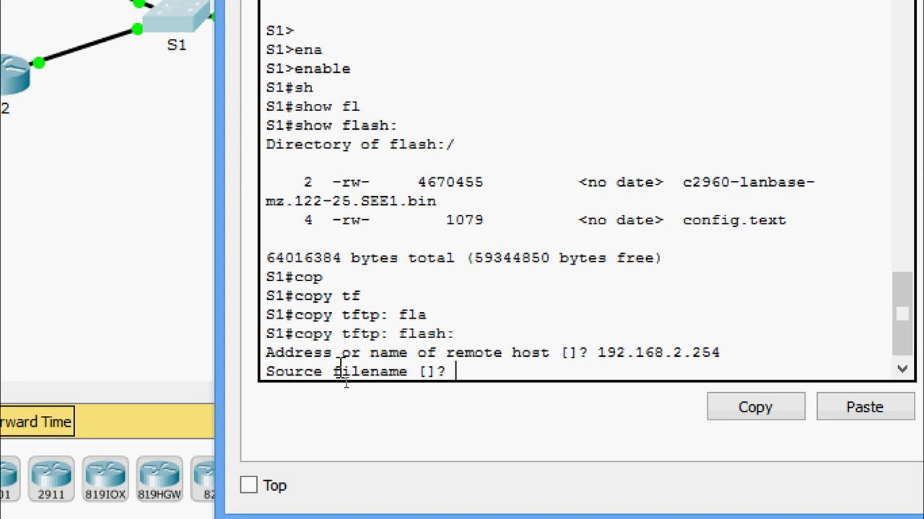
# Give c2960-lanbase-mz.122-25.FX.bin as the source filename and accept the default destination filename to begin the transfer
pyautogui.rightClick(488, 376)
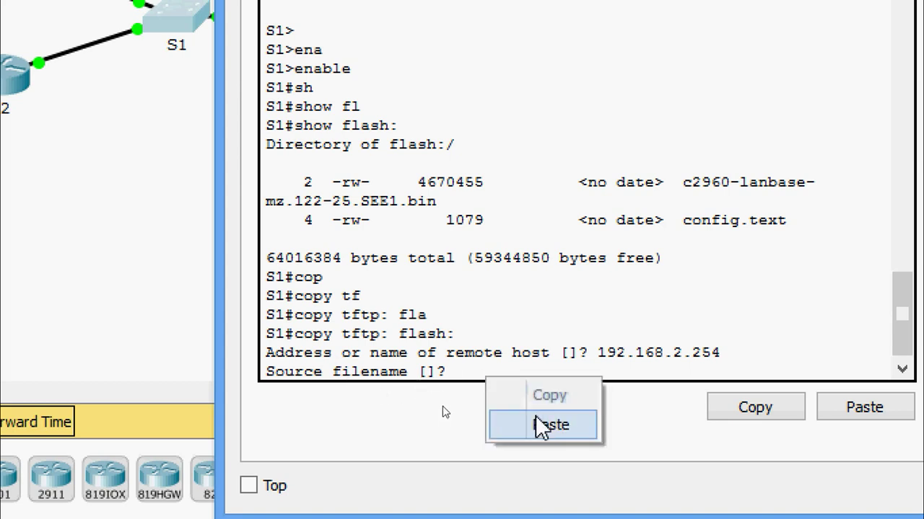
pyautogui.click(539, 424)
pyautogui.press('Return')
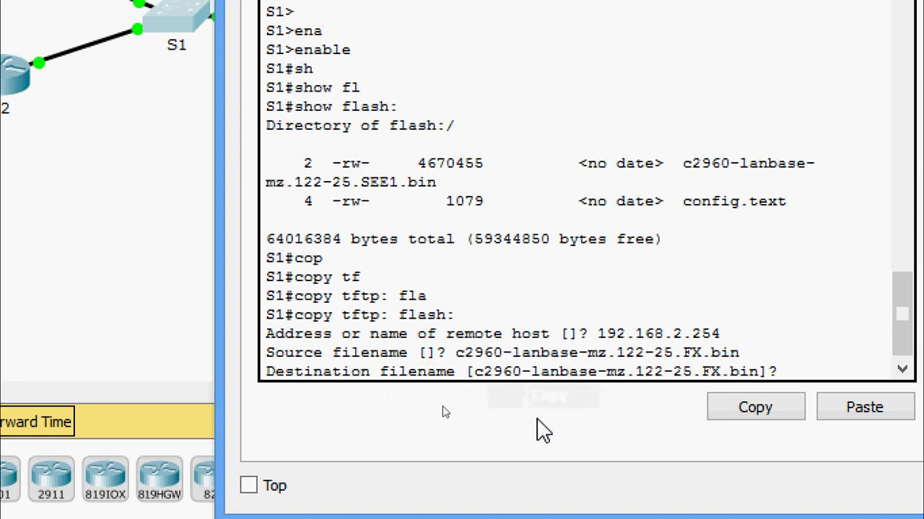
pyautogui.press('Return')
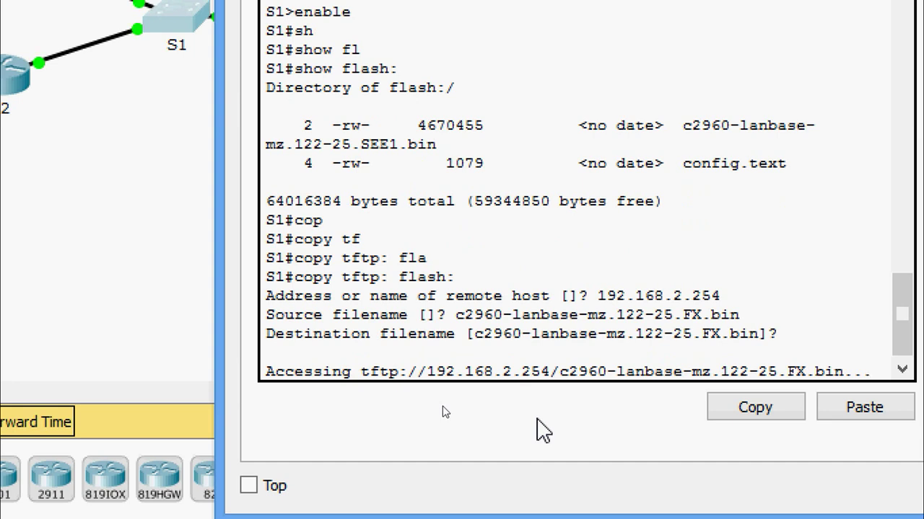
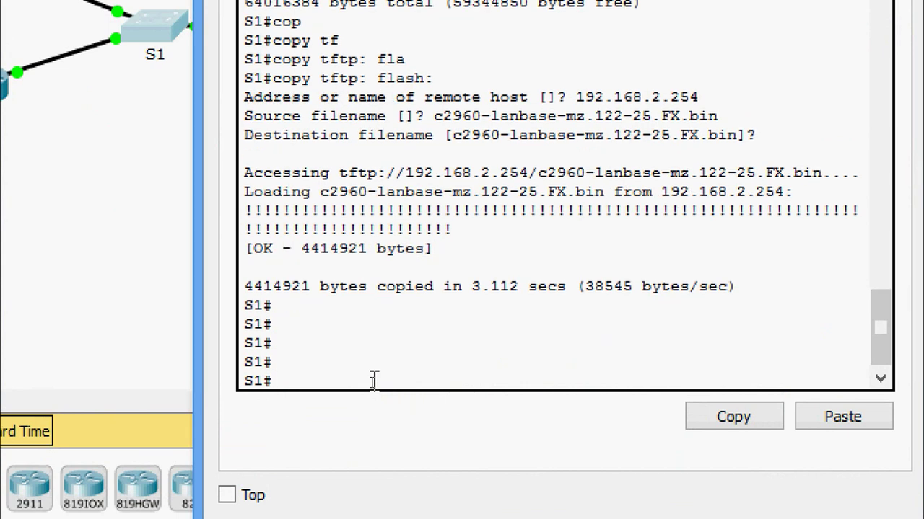
# Run show flash: on S1 again and check the order in which the IOS images are listed
pyautogui.write('sh')
pyautogui.press('Tab')
pyautogui.write('f')
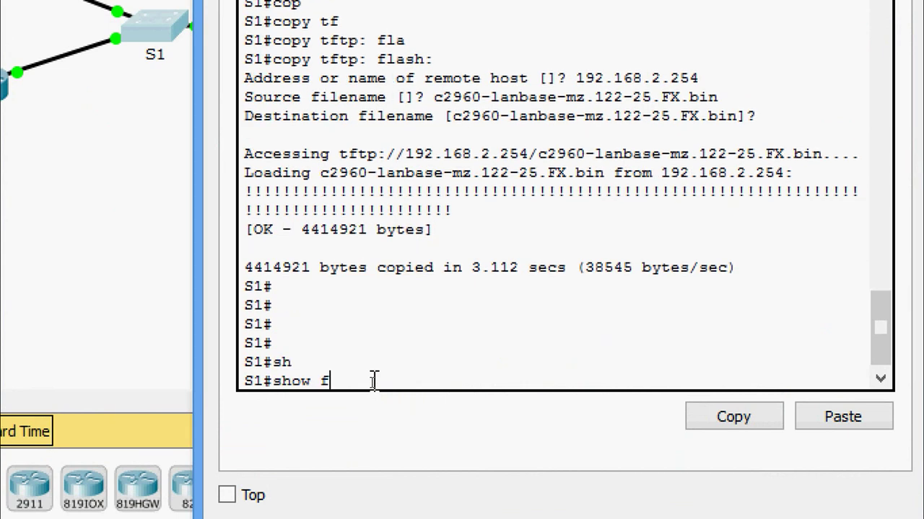
pyautogui.write('l')
pyautogui.press('Tab')
pyautogui.press('Return')
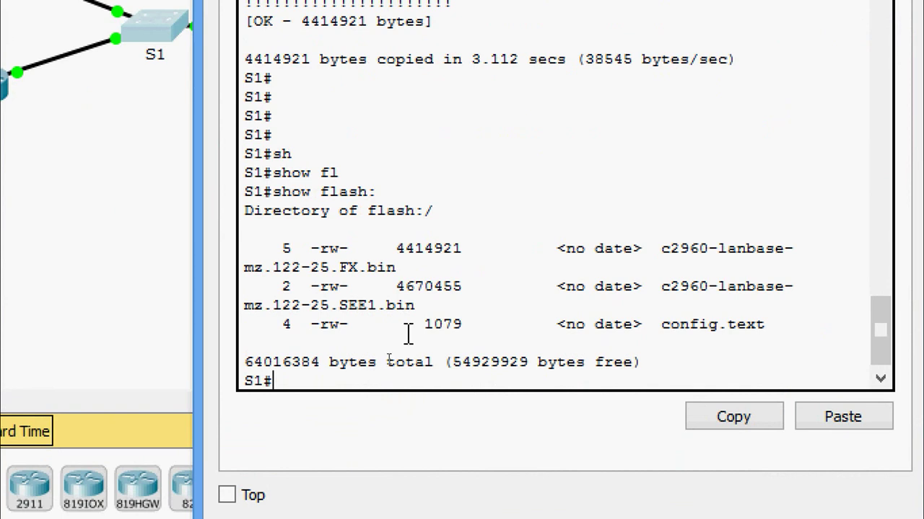
pyautogui.doubleClick(655, 253)
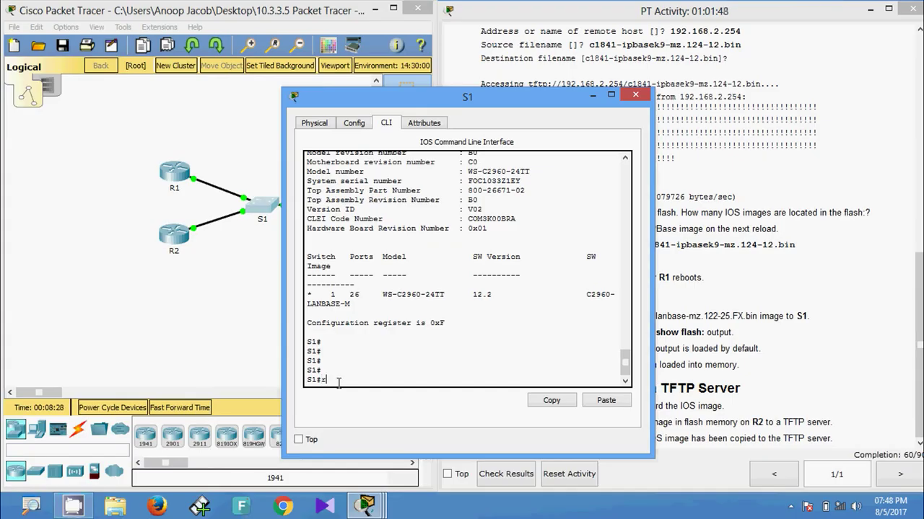
# Restart S1 with the reload command, confirm the reload and start the console session after boot
pyautogui.write('eload')
pyautogui.press('Return')
pyautogui.press('Return')
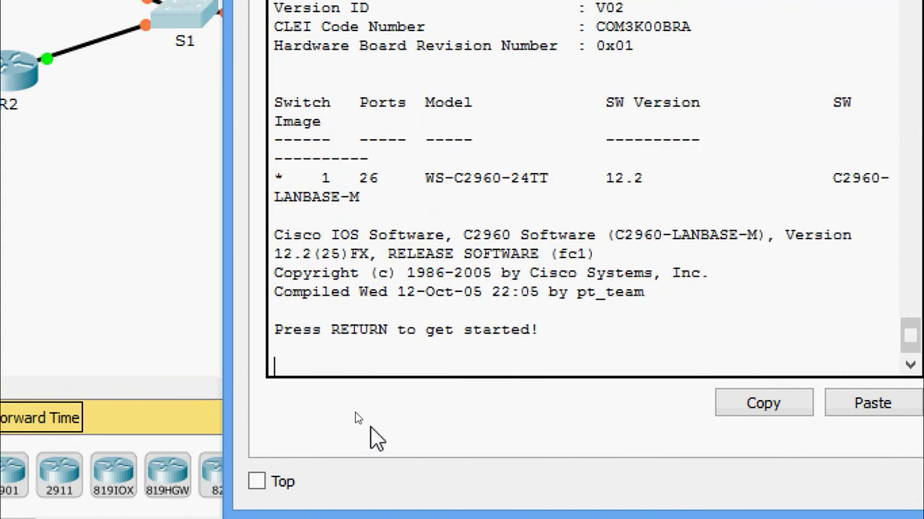
pyautogui.press('Return')
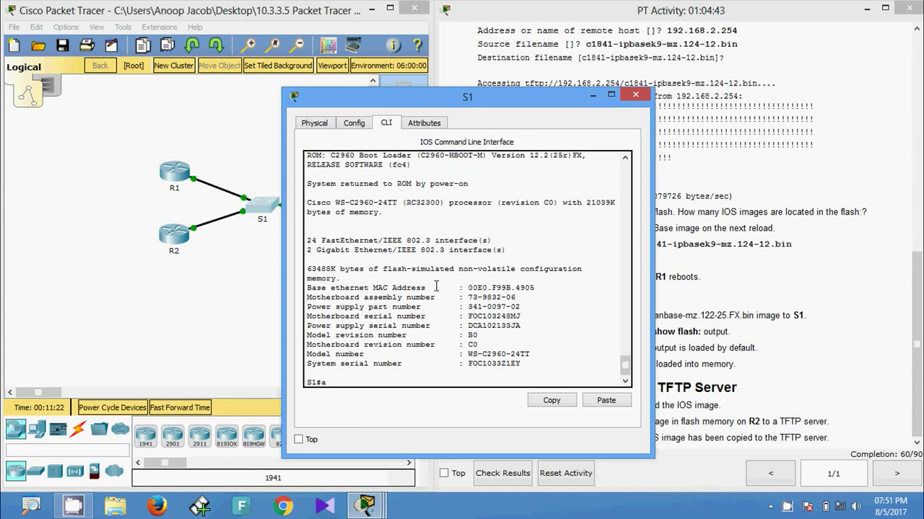
# Examine the IOS software name and version at the start of S1's show version output
pyautogui.scroll(4, 430, 278)
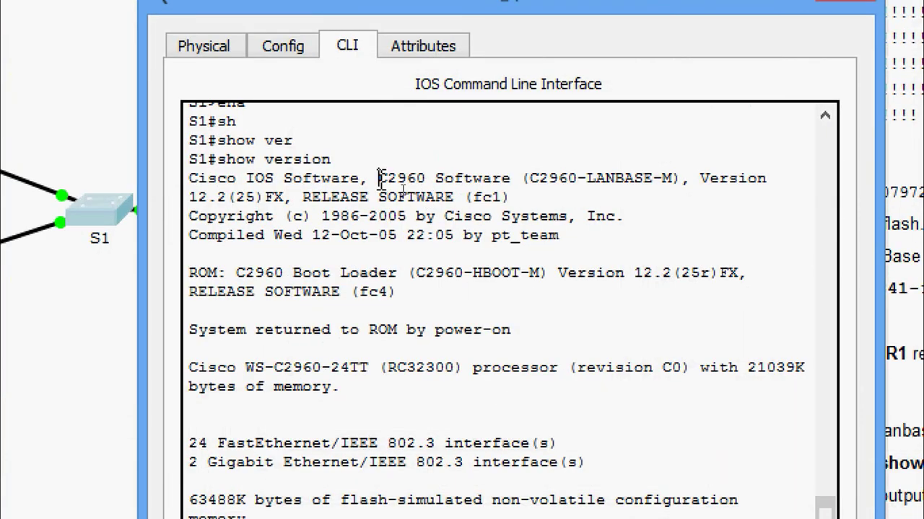
pyautogui.moveTo(397, 185); pyautogui.dragTo(513, 196)
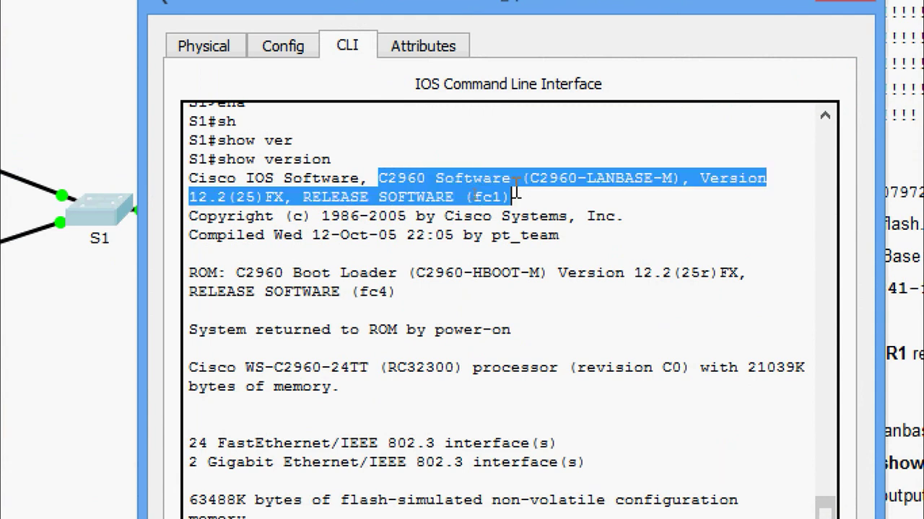
pyautogui.click(545, 181)
pyautogui.moveTo(586, 178); pyautogui.dragTo(674, 192)
pyautogui.click(672, 196)
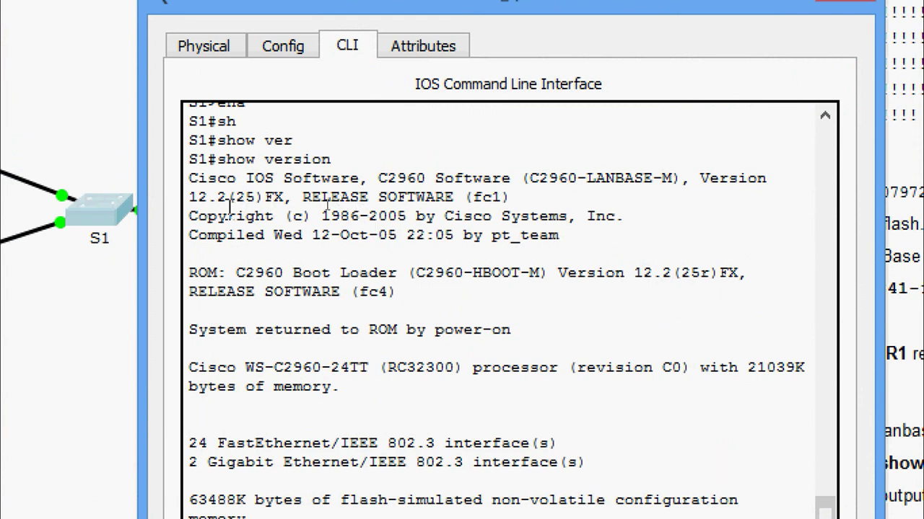
pyautogui.moveTo(264, 197); pyautogui.dragTo(296, 199)
pyautogui.click(367, 206)
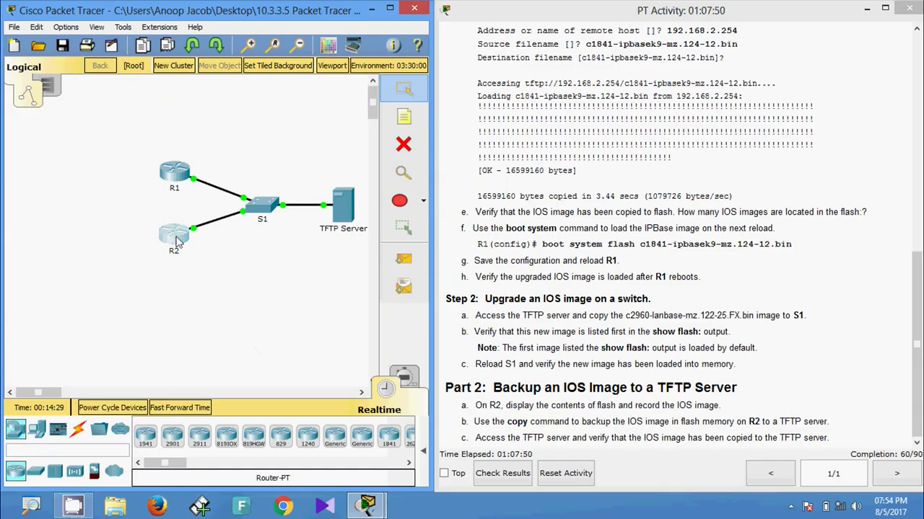
# Open R2's command line, start the console session and enter privileged EXEC mode
pyautogui.click(173, 234)
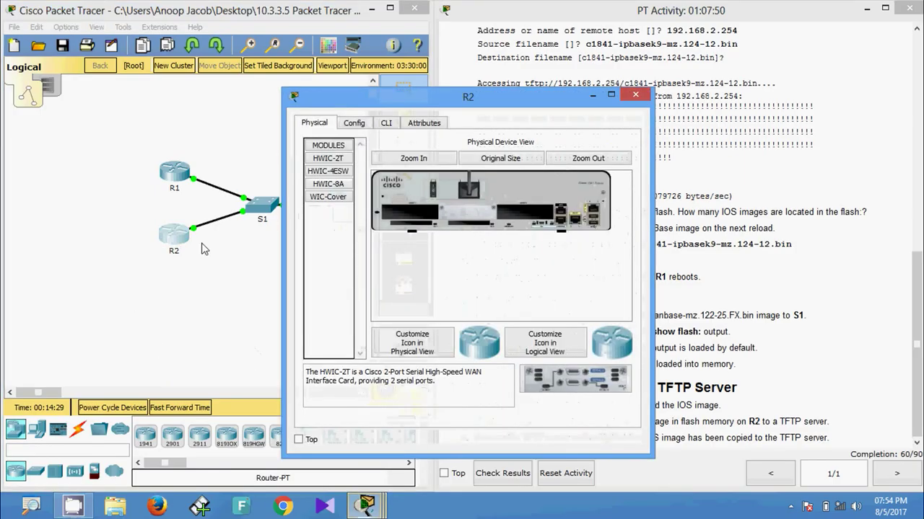
pyautogui.click(386, 123)
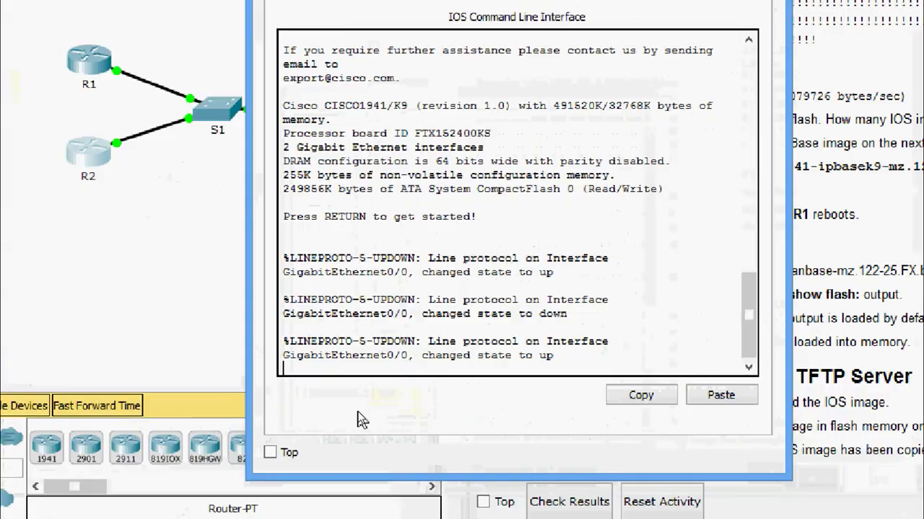
pyautogui.press('Return')
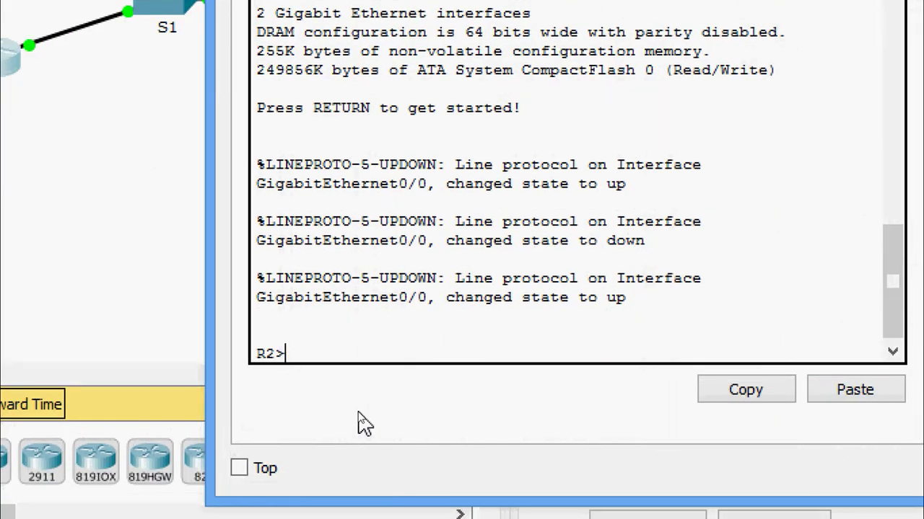
pyautogui.write('ena')
pyautogui.press('Tab')
pyautogui.press('Return')
# Display the contents of R2's flash memory with the show flash command
pyautogui.write('sh')
pyautogui.press('Tab')
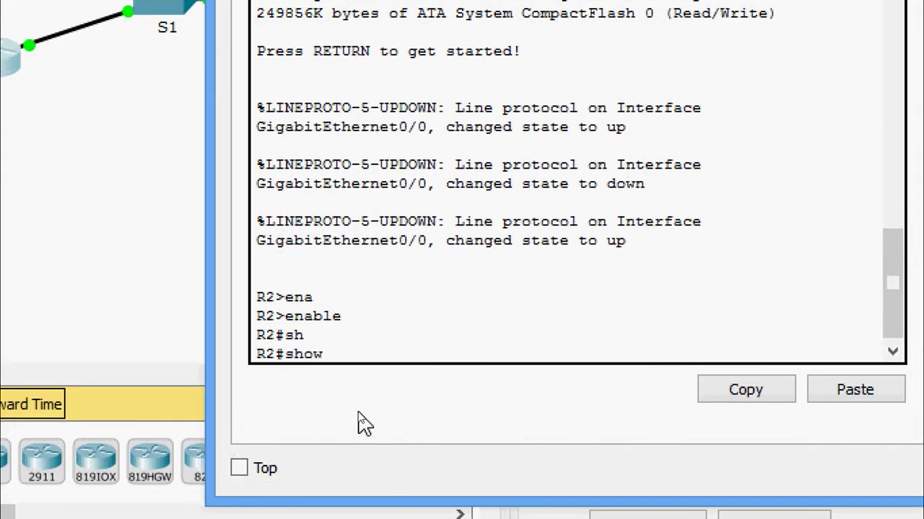
pyautogui.write('fl')
pyautogui.press('Tab')
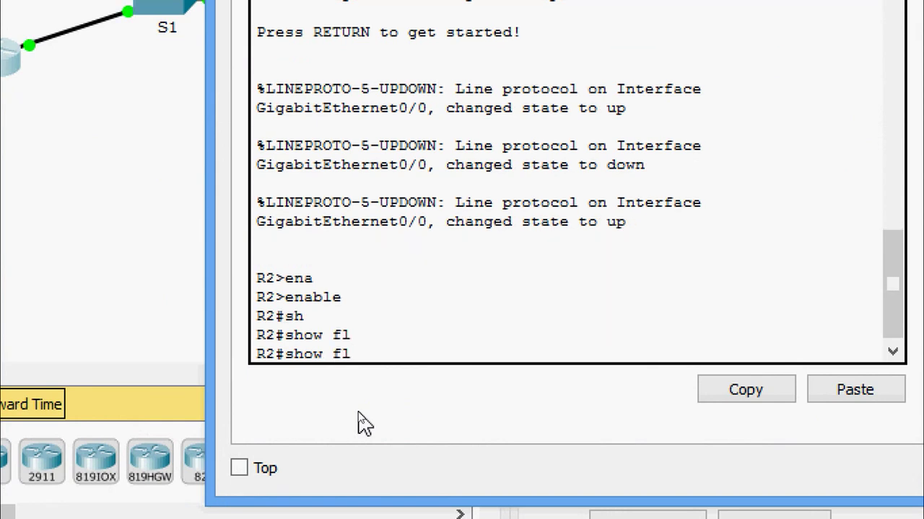
pyautogui.write('a')
pyautogui.press('Return')
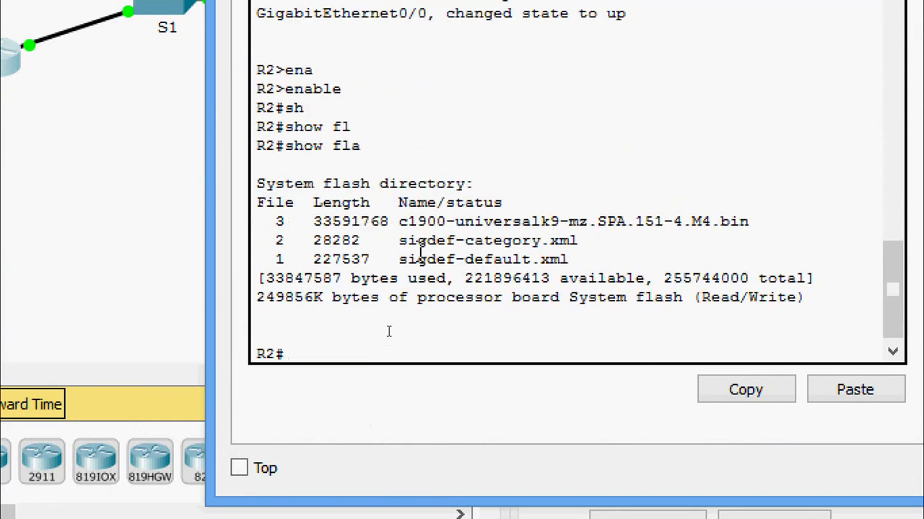
# Copy the IOS image name c1900-universalk9-mz.SPA.151-4.M4.bin from R2's flash listing and return to the activity instructions
pyautogui.moveTo(398, 222); pyautogui.dragTo(748, 219)
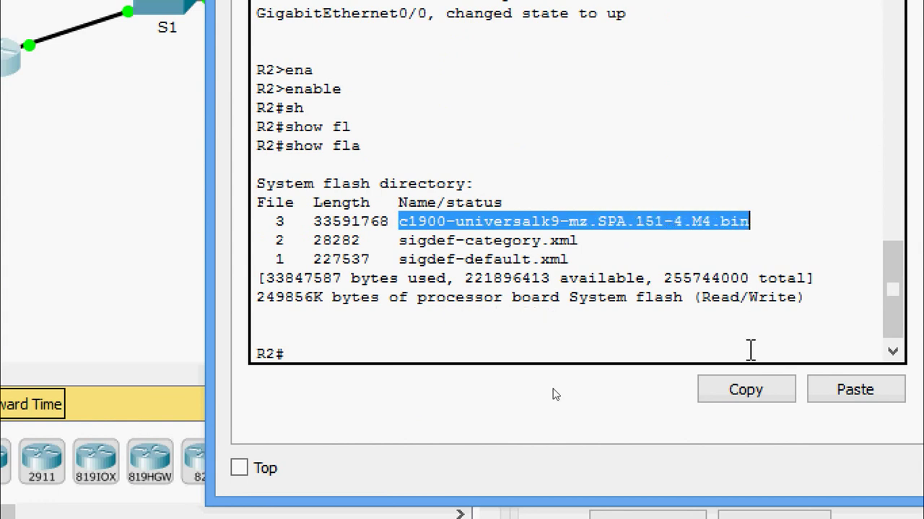
pyautogui.click(746, 393)
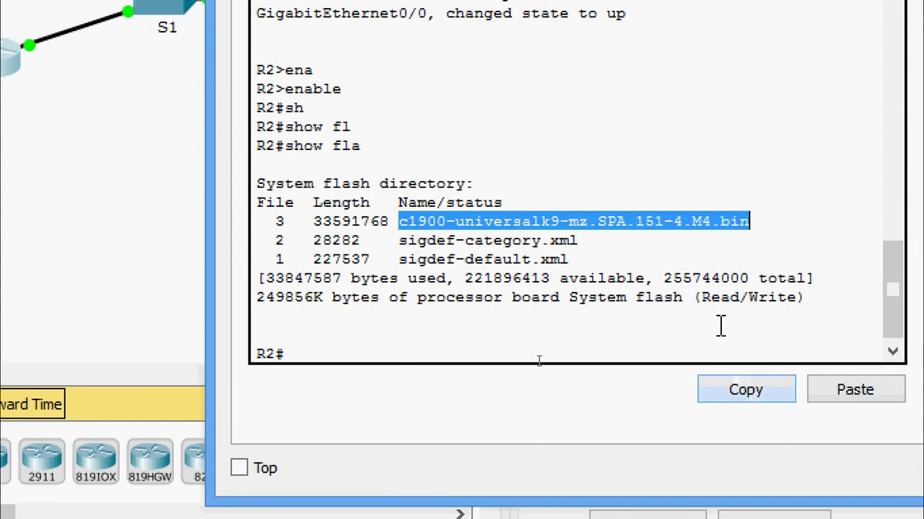
pyautogui.click(763, 227)
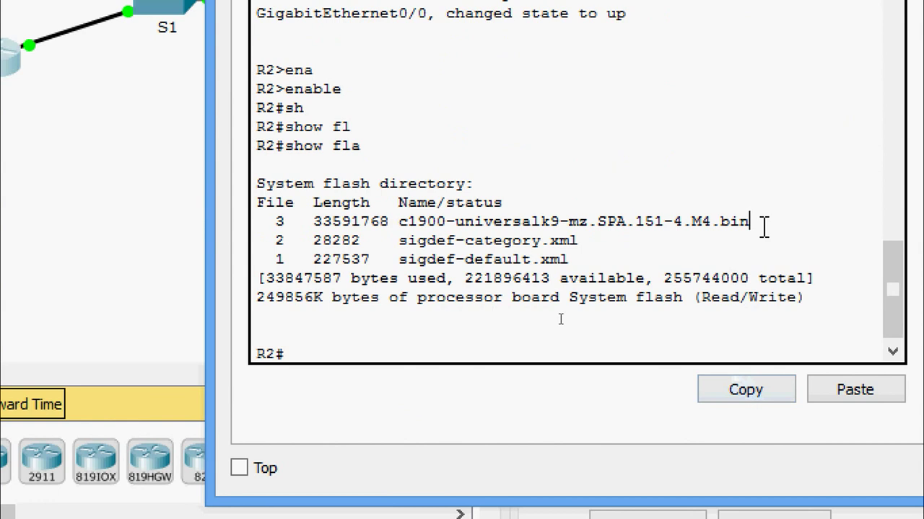
pyautogui.hotkey('alt', 'Tab')
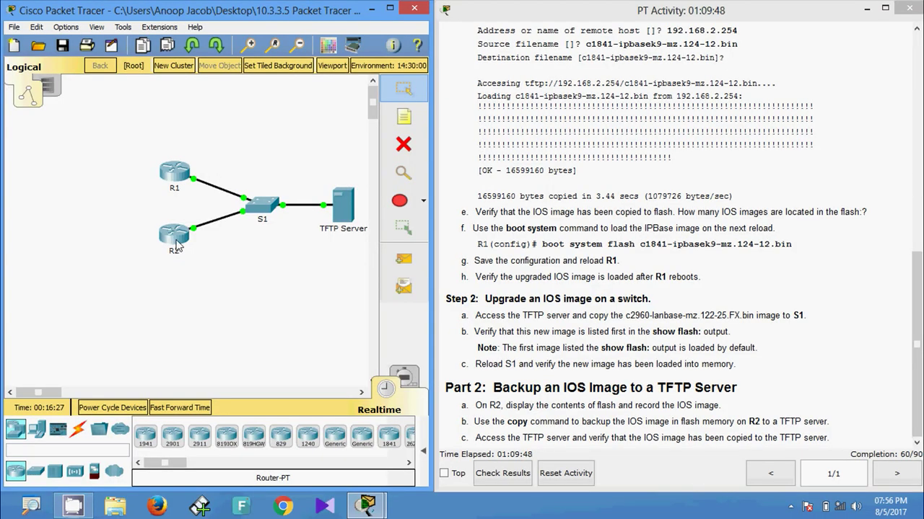
# Return to R2's command line and run copy flash: tftp: to start the image backup
pyautogui.click(177, 236)
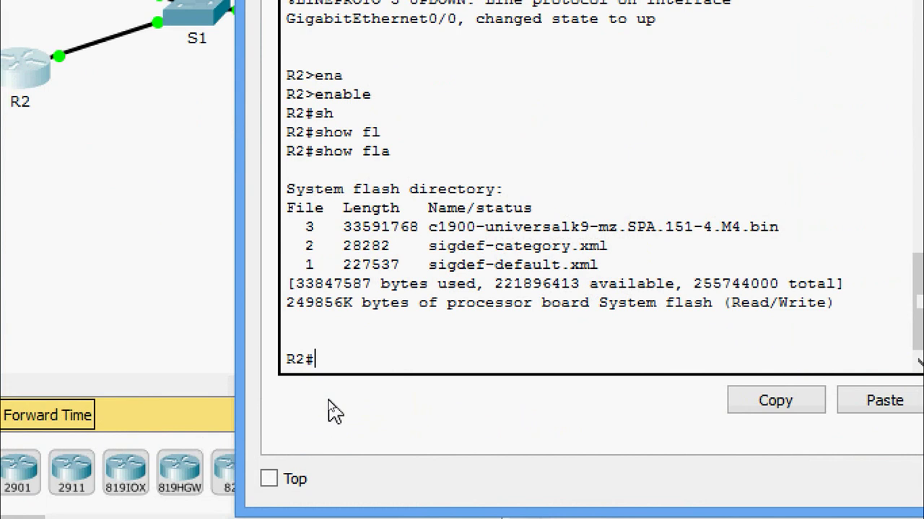
pyautogui.write('cop')
pyautogui.press('Tab')
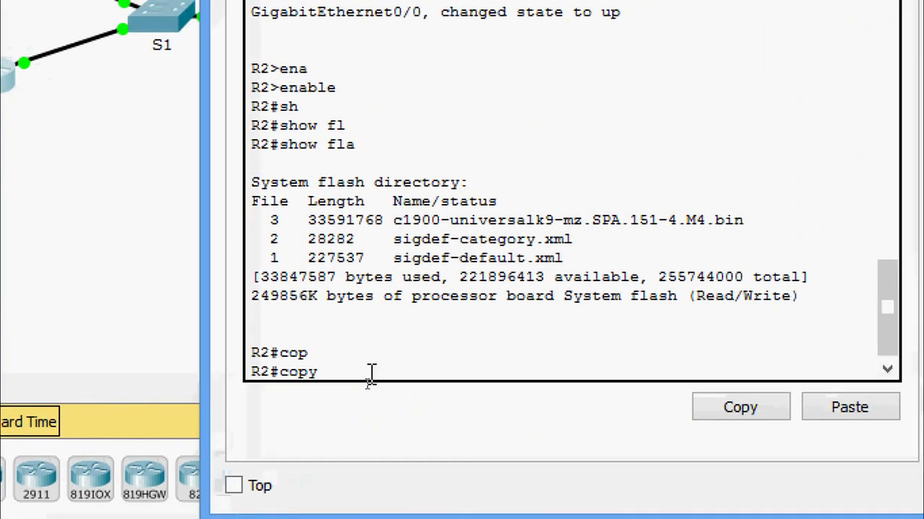
pyautogui.write('fla')
pyautogui.press('Tab')
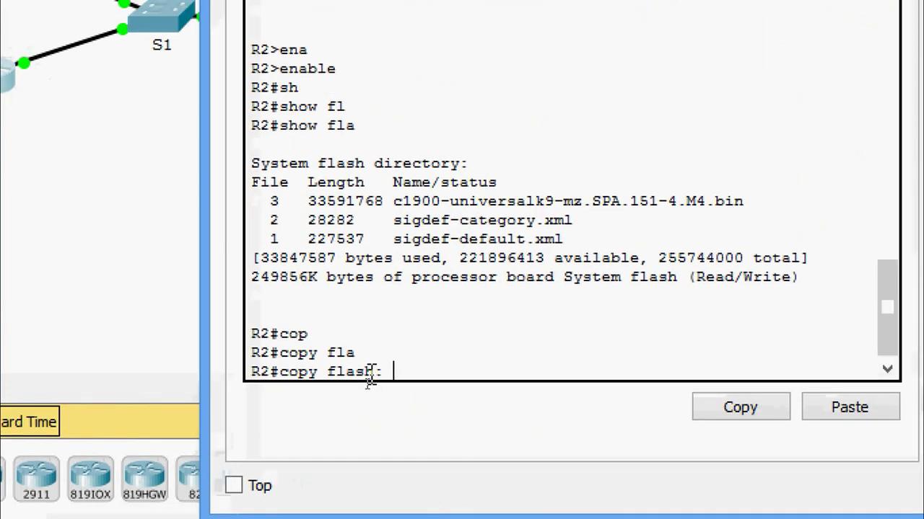
pyautogui.write('tf')
pyautogui.press('Tab')
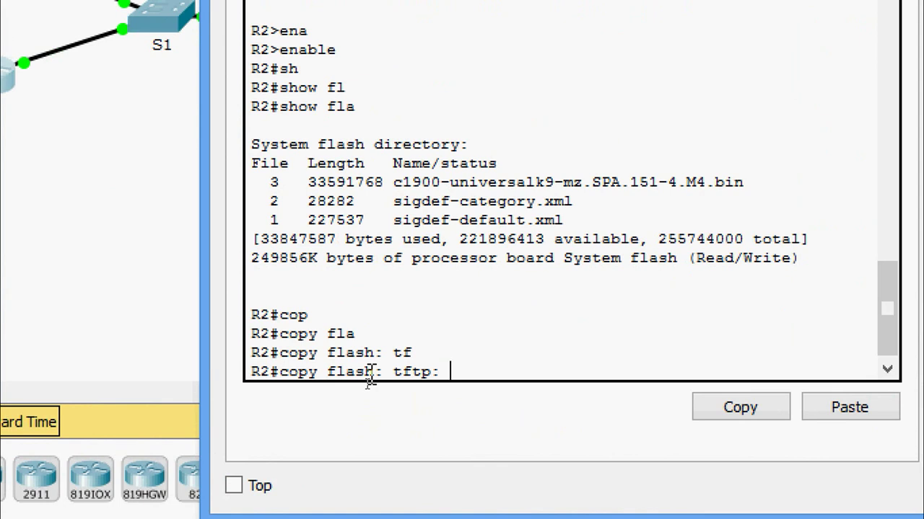
pyautogui.press('Return')
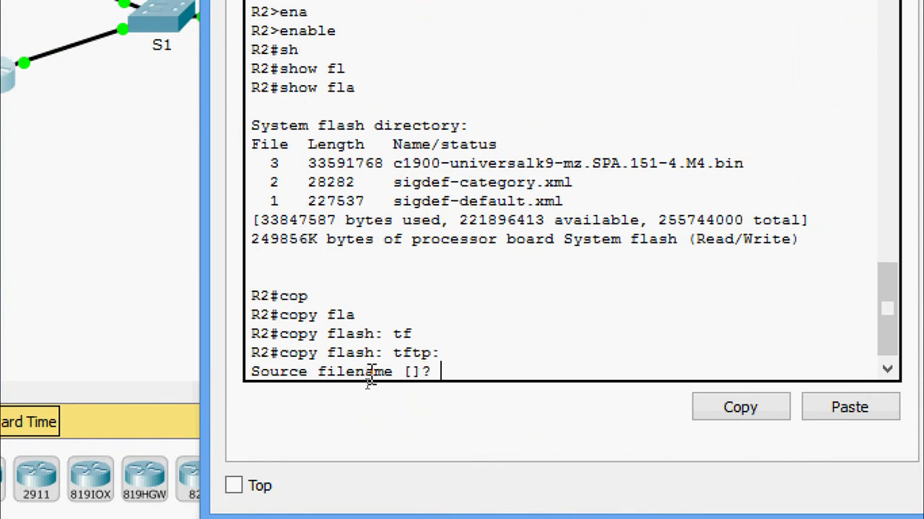
# Give c1900-universalk9-mz.SPA.151-4.M4.bin as the source filename and 192.168.2.254 as the remote host, accepting the default destination filename
pyautogui.rightClick(447, 371)
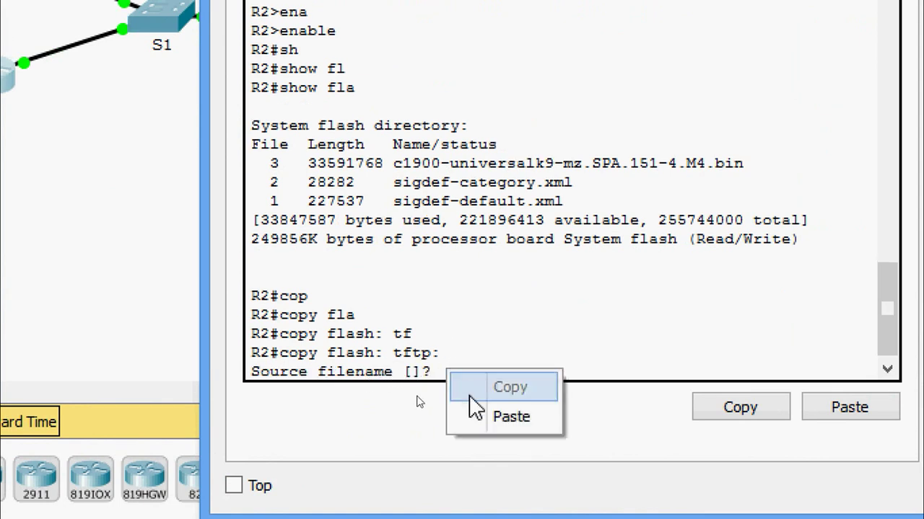
pyautogui.click(479, 413)
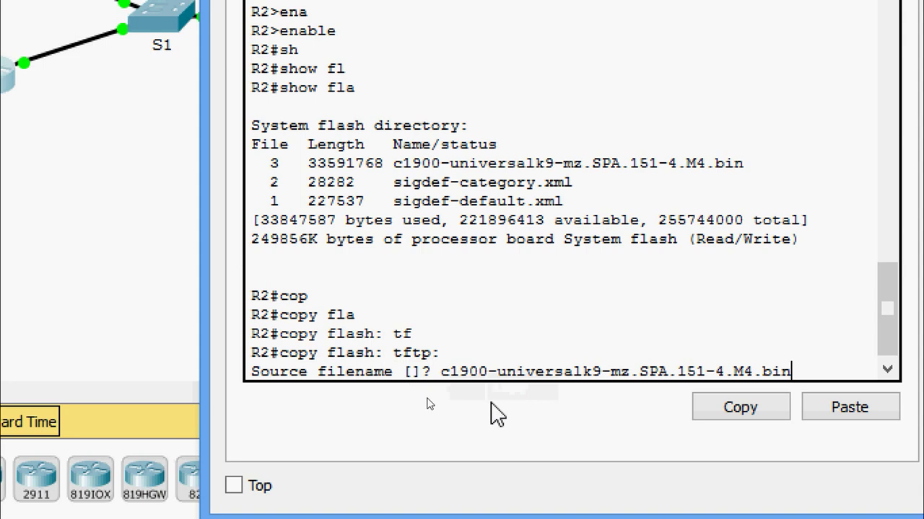
pyautogui.press('Return')
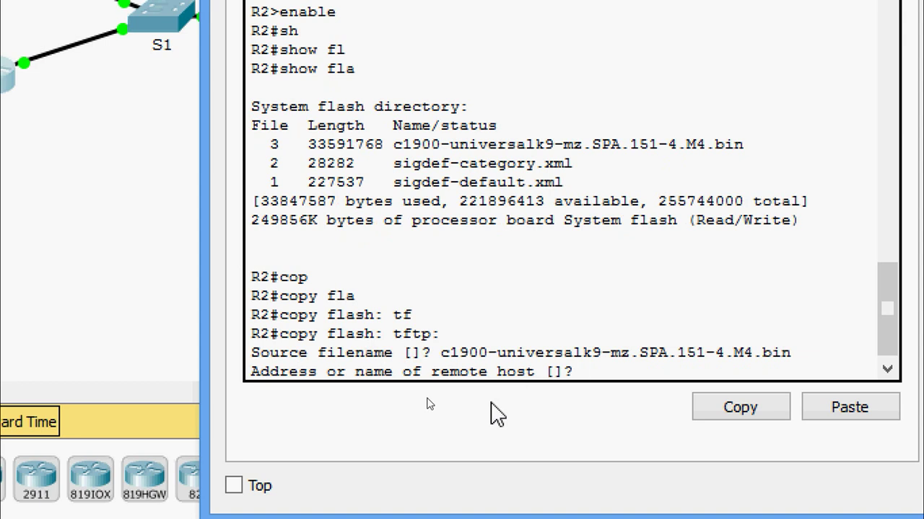
pyautogui.write('192.168.2.254')
pyautogui.press('Return')
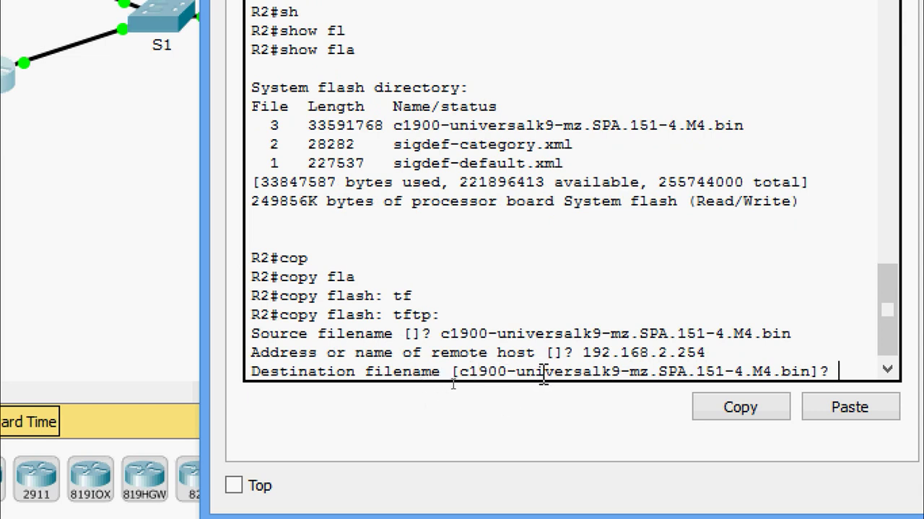
pyautogui.press('Return')
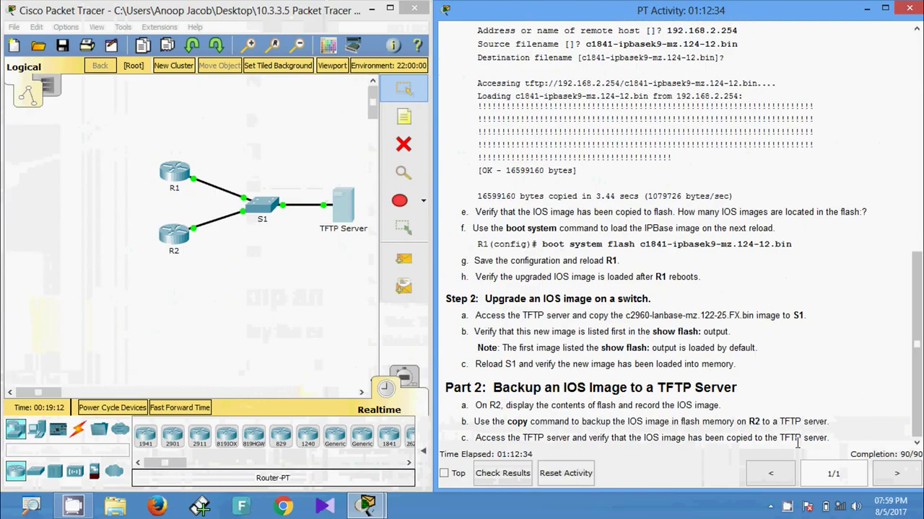
# Check the TFTP service's file list on the TFTP Server for R2's c1900-universalk9-mz.SPA.151-4.M4.bin image
pyautogui.click(346, 213)
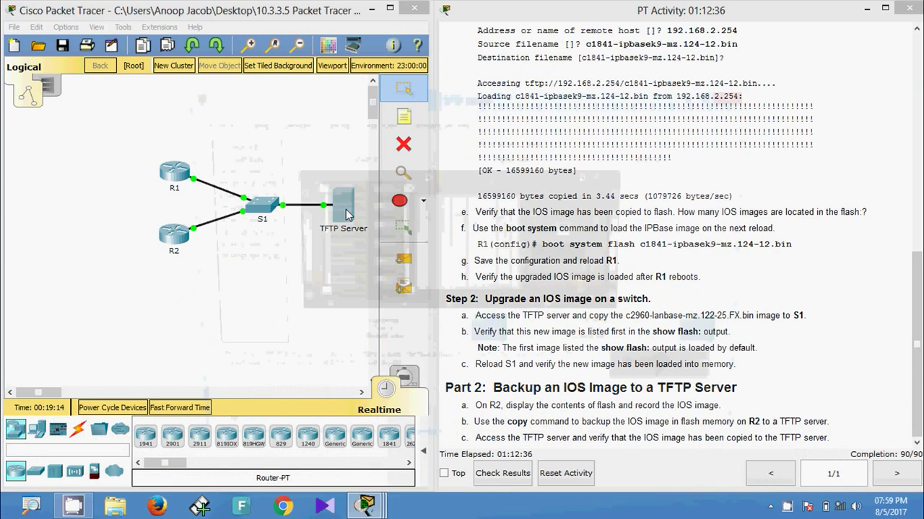
pyautogui.click(292, 125)
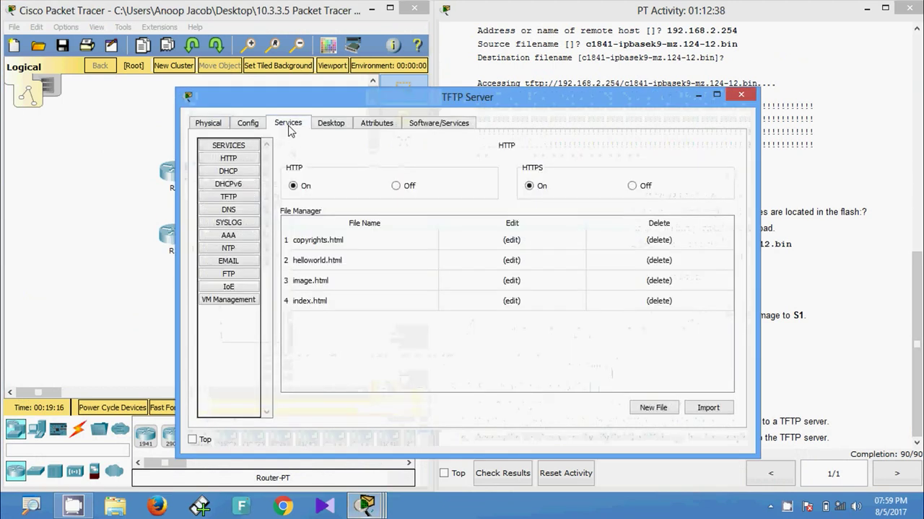
pyautogui.click(228, 197)
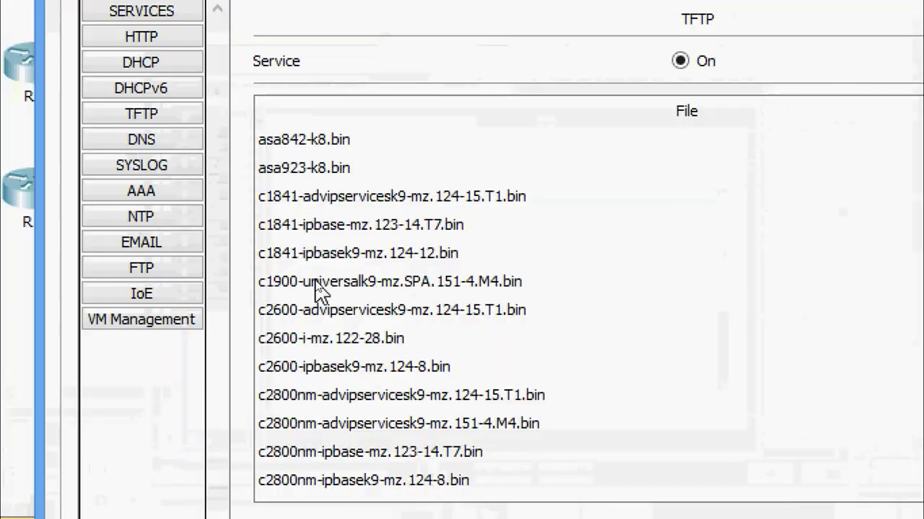
pyautogui.click(317, 282)
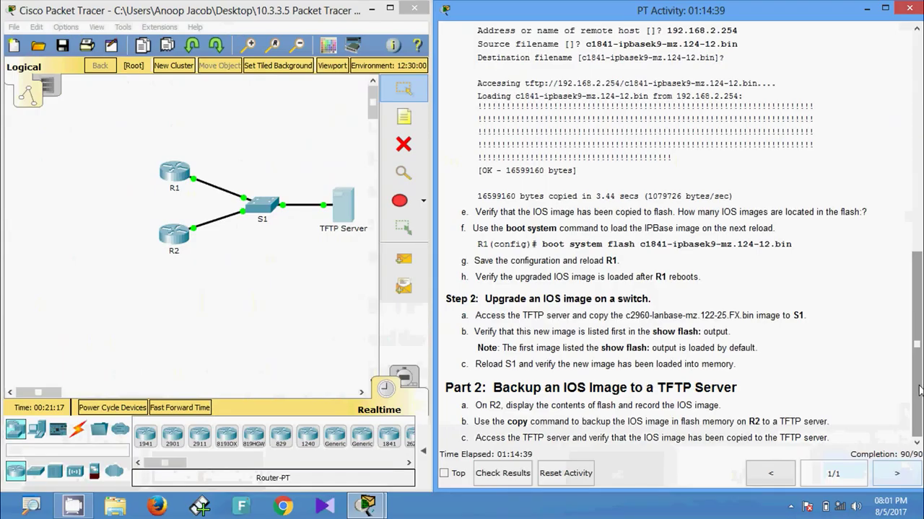
pyautogui.moveTo(916, 344); pyautogui.dragTo(920, 148)
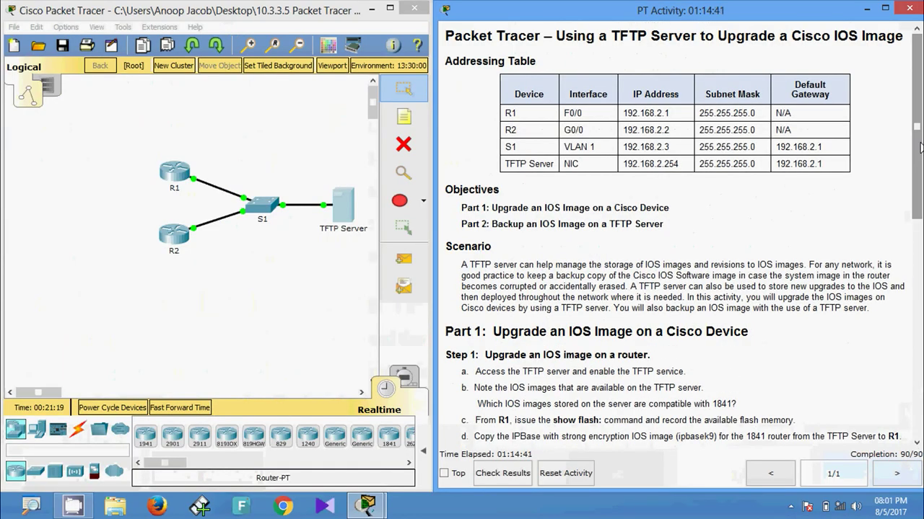